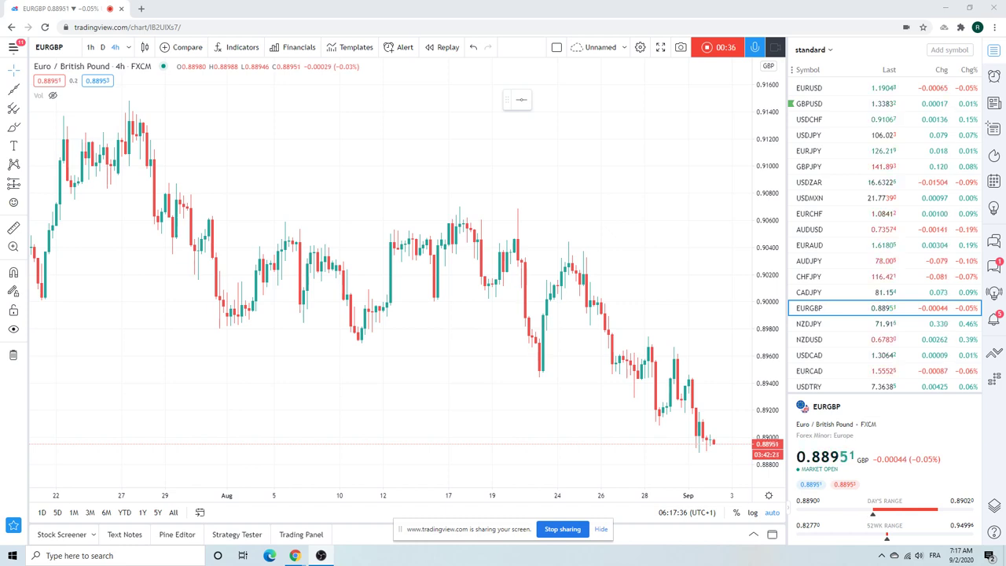
Load the VXX chart and show more of its price history on the 4-hour interval
click(66, 47)
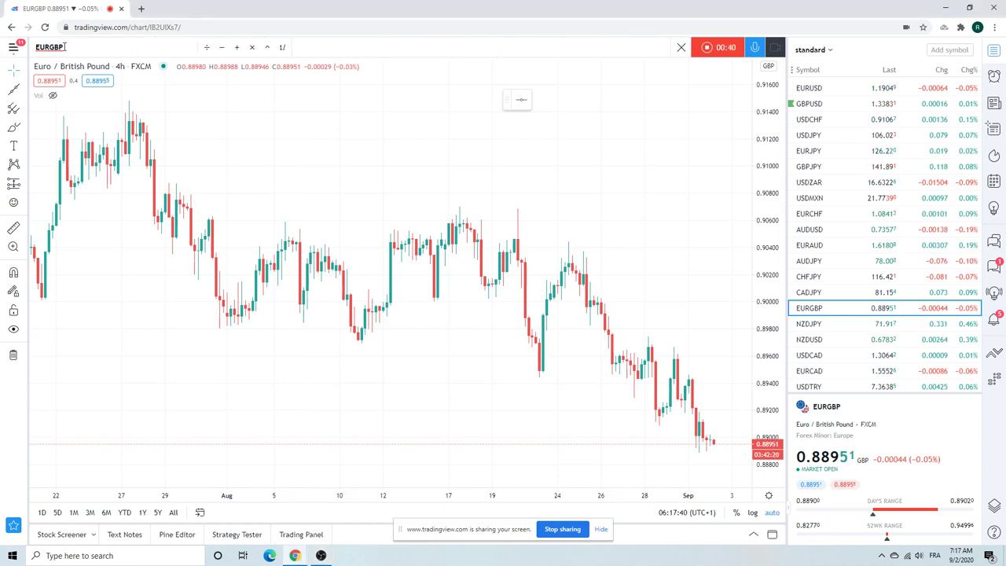
text(VXX)
key(Return)
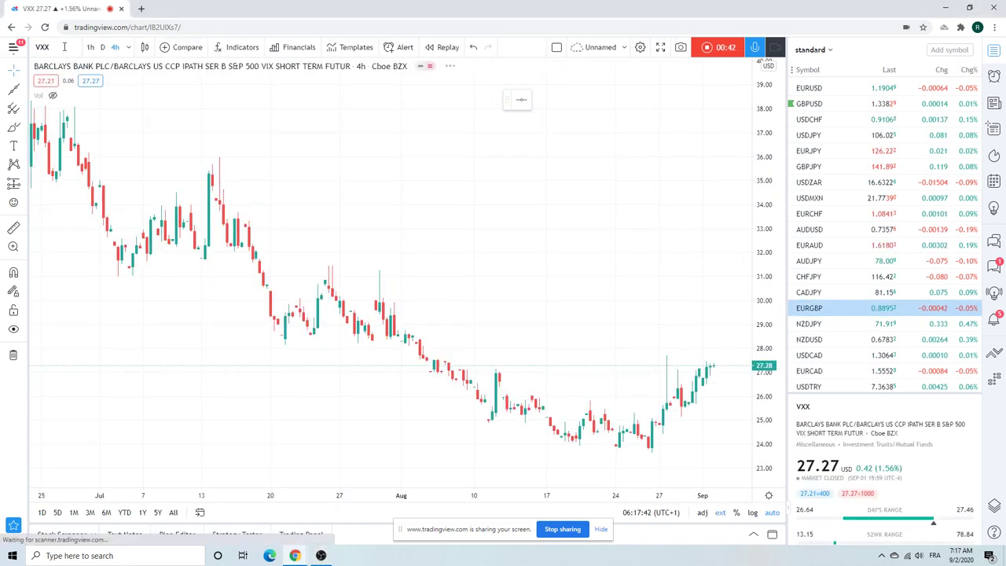
scroll(535, 241, down, 3)
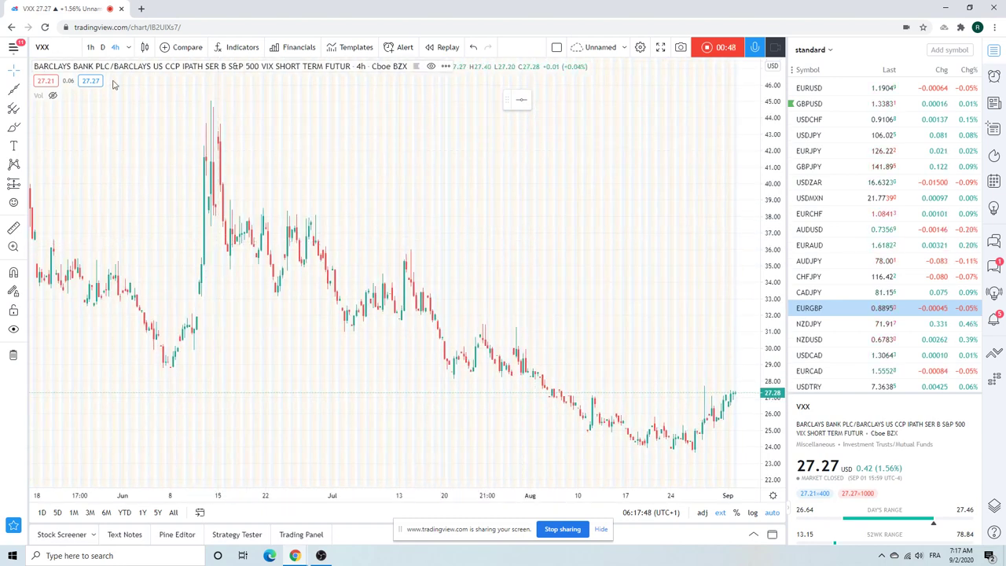
Load the US Dollar Currency Index (DXY) chart
click(64, 45)
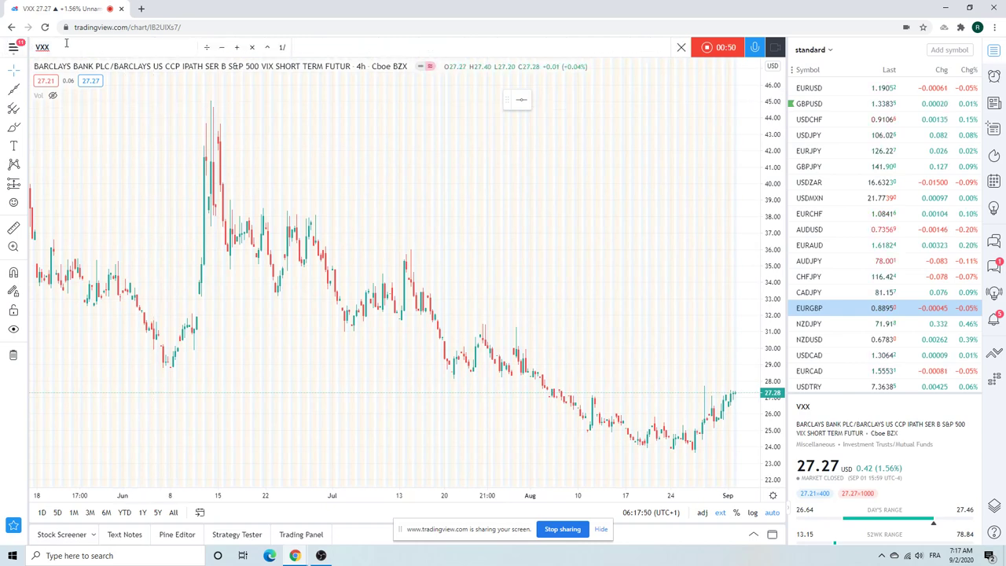
text(DXY)
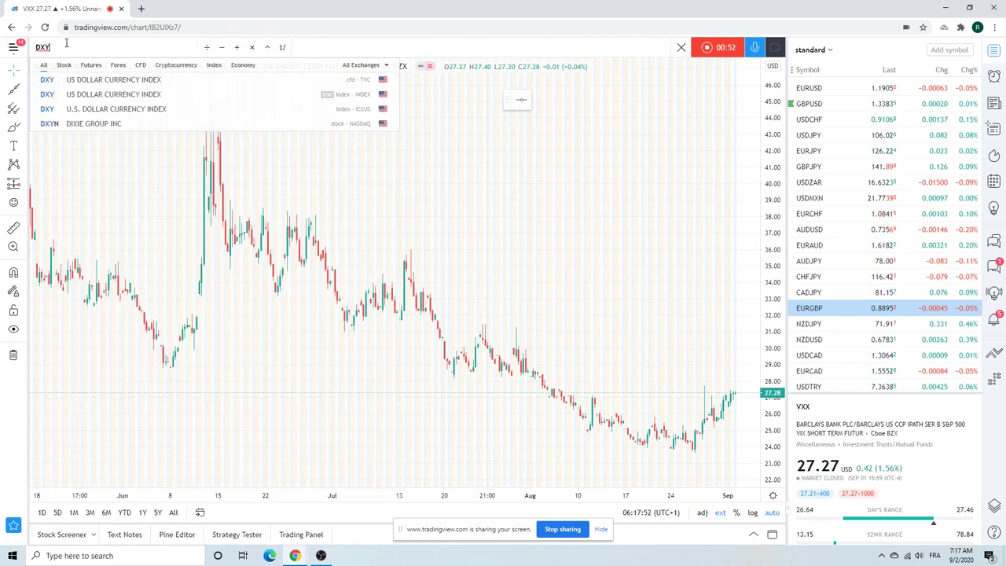
key(Return)
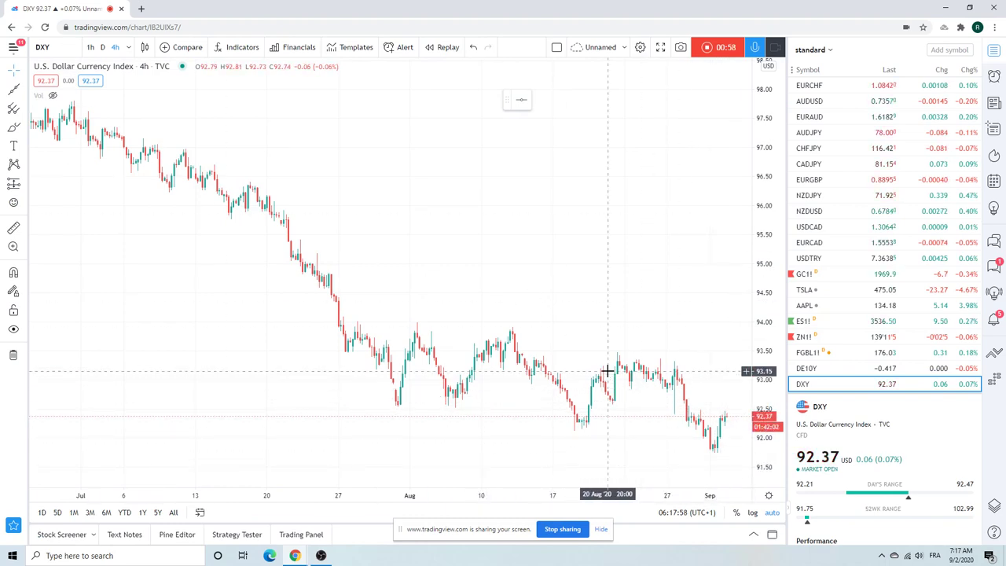
Open the S&P 500 E-mini futures (ES1!) chart from the watchlist and review its trend on the daily interval
click(803, 322)
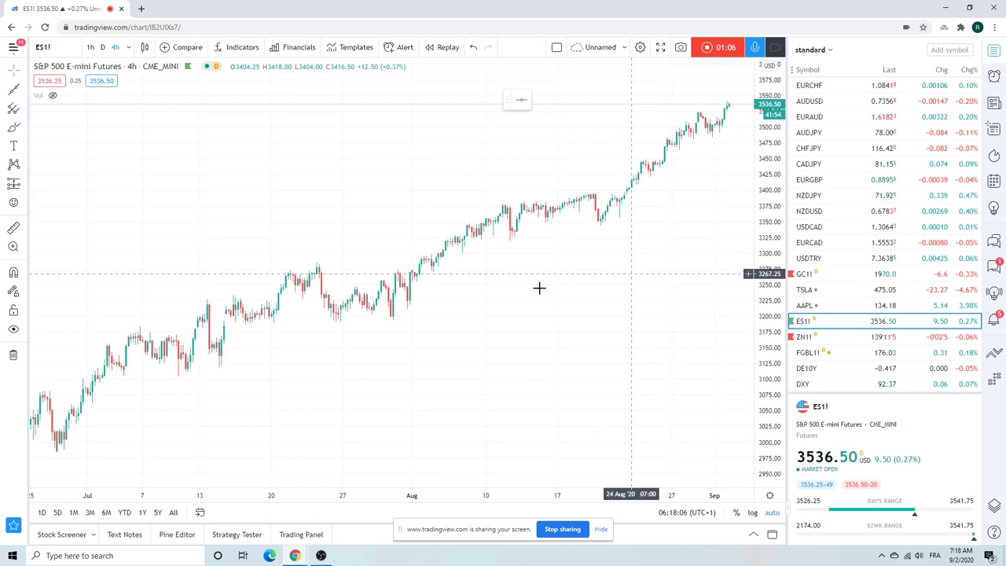
scroll(469, 303, up, 5)
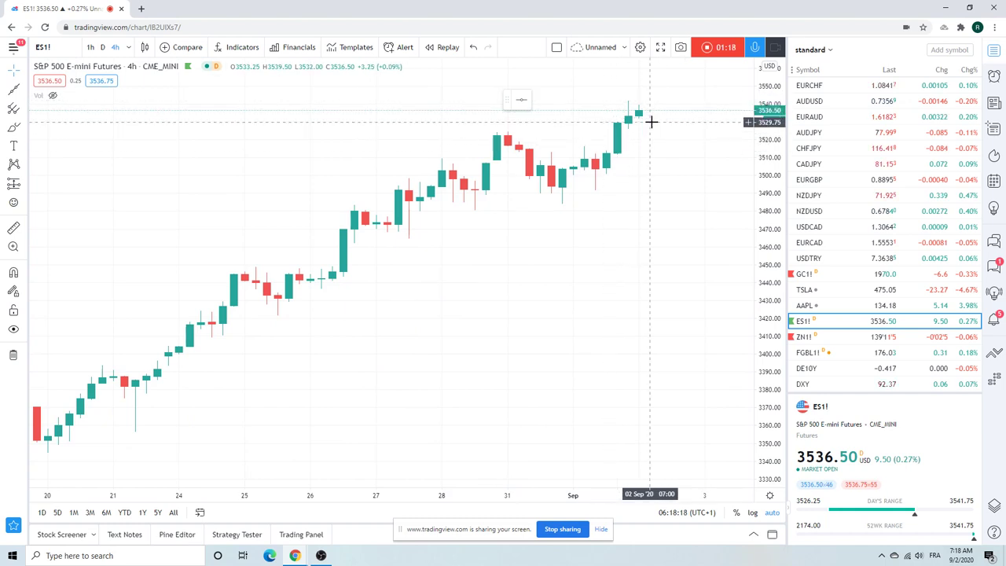
click(103, 47)
scroll(505, 198, down, 5)
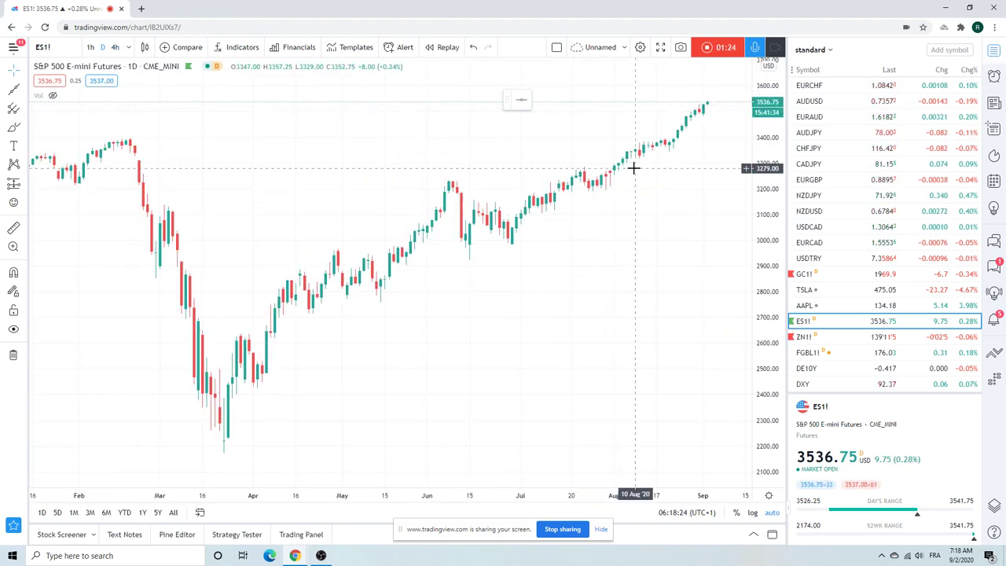
scroll(589, 225, left, 5)
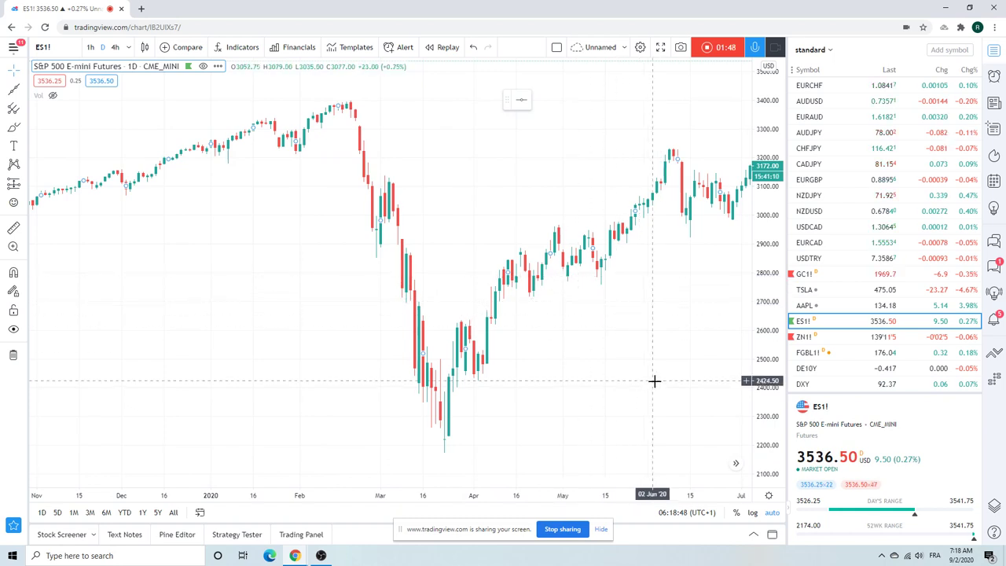
click(736, 466)
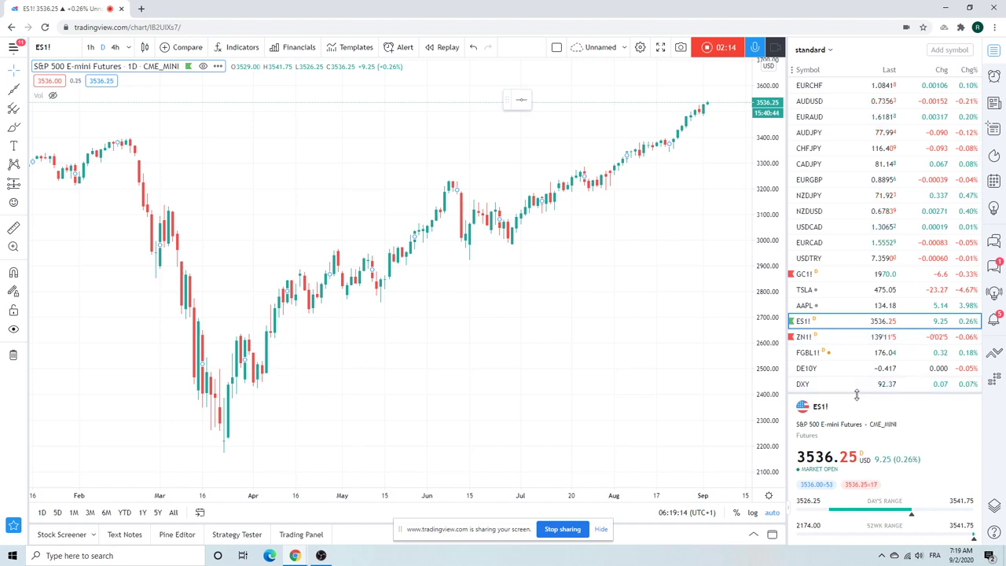
Review the daily charts of TSLA and AAPL from the watchlist
scroll(841, 260, down, 3)
scroll(848, 284, up, 6)
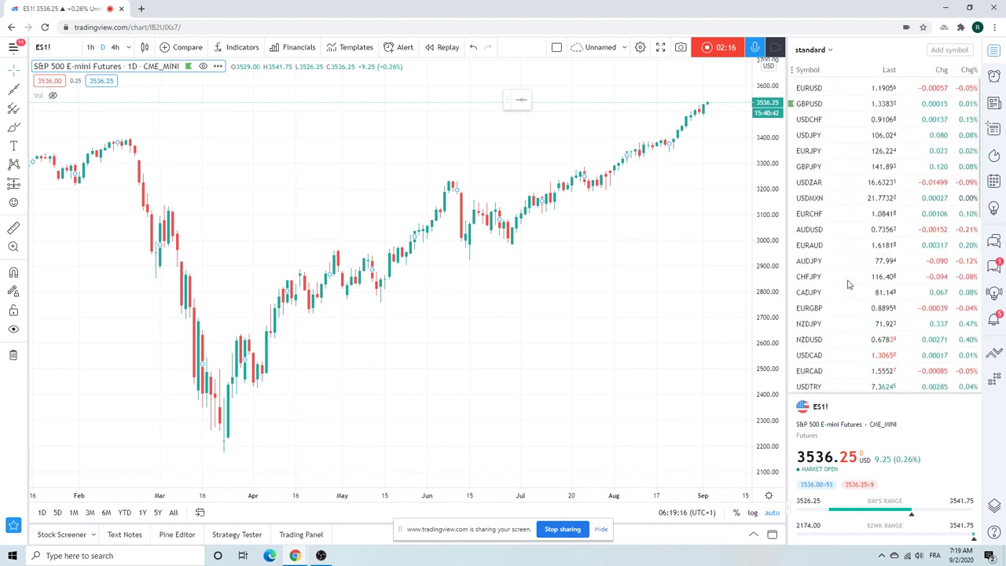
scroll(848, 285, down, 3)
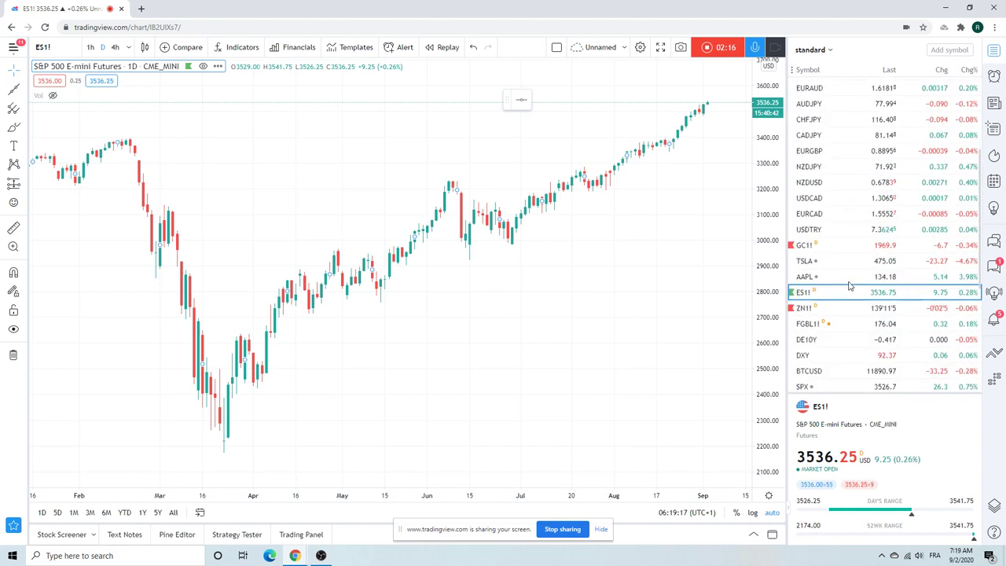
click(808, 261)
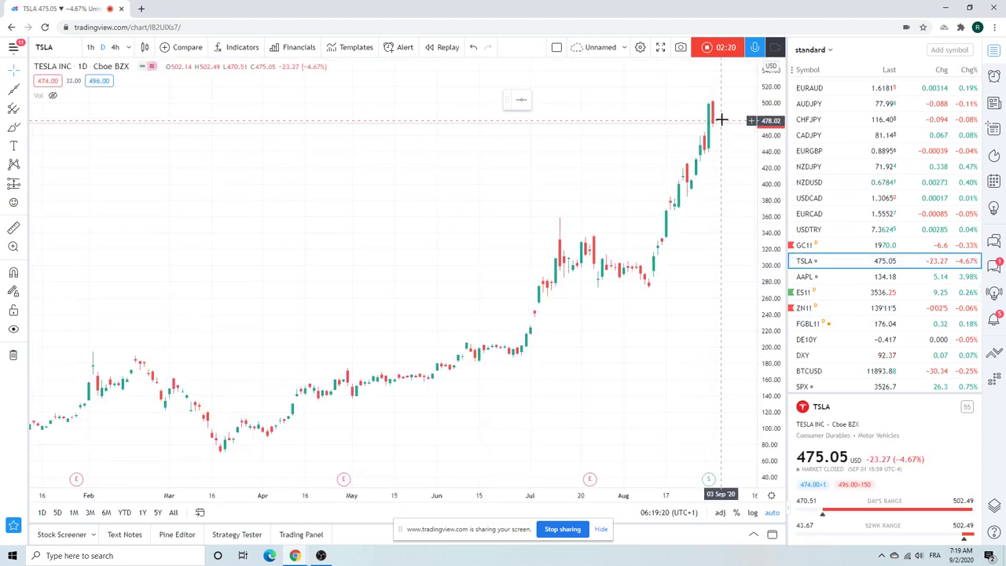
click(810, 277)
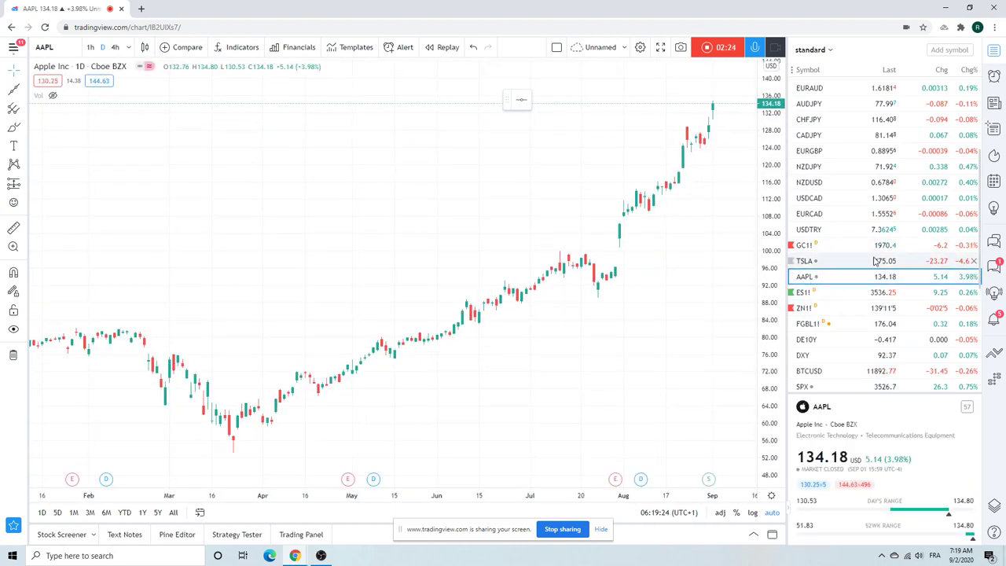
Open the EURUSD chart from the watchlist and hide the extended line drawn across its recent candles
scroll(879, 260, down, 5)
scroll(878, 260, up, 6)
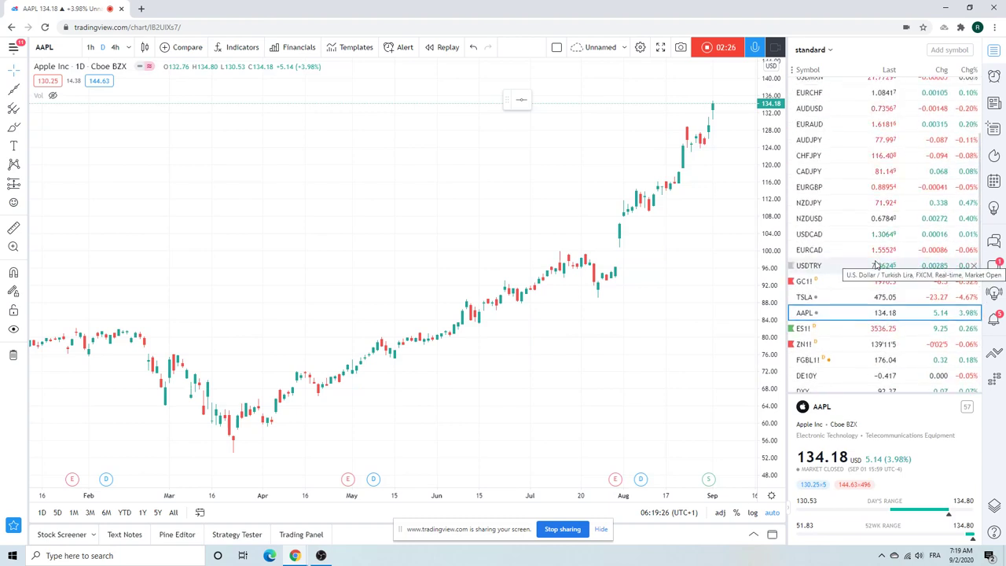
scroll(873, 299, up, 3)
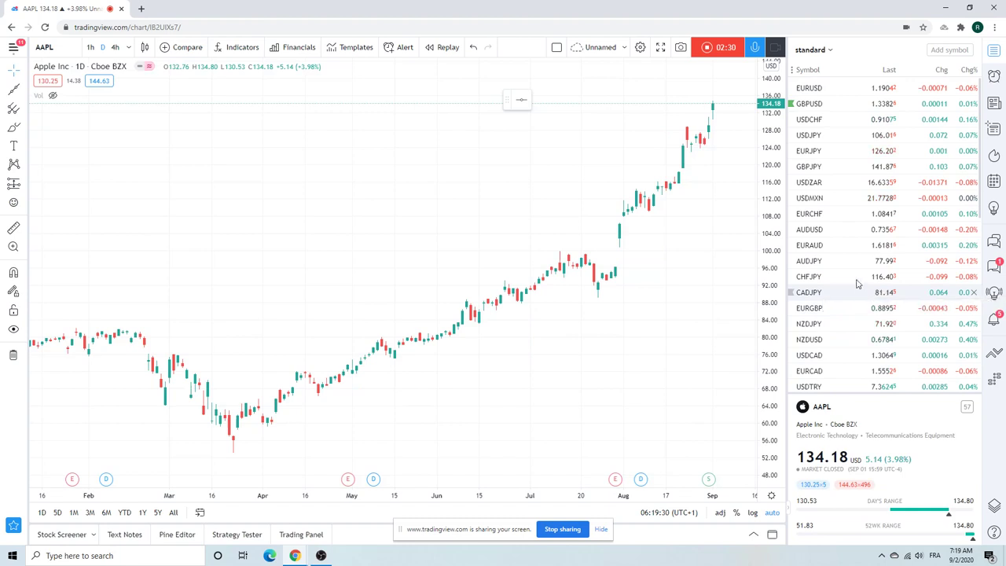
scroll(867, 240, down, 1)
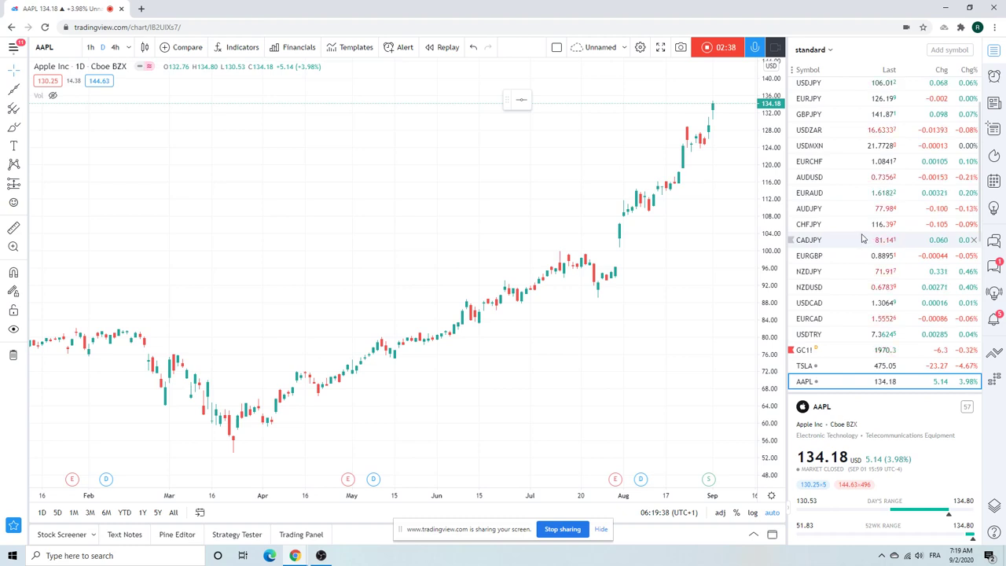
scroll(862, 234, up, 1)
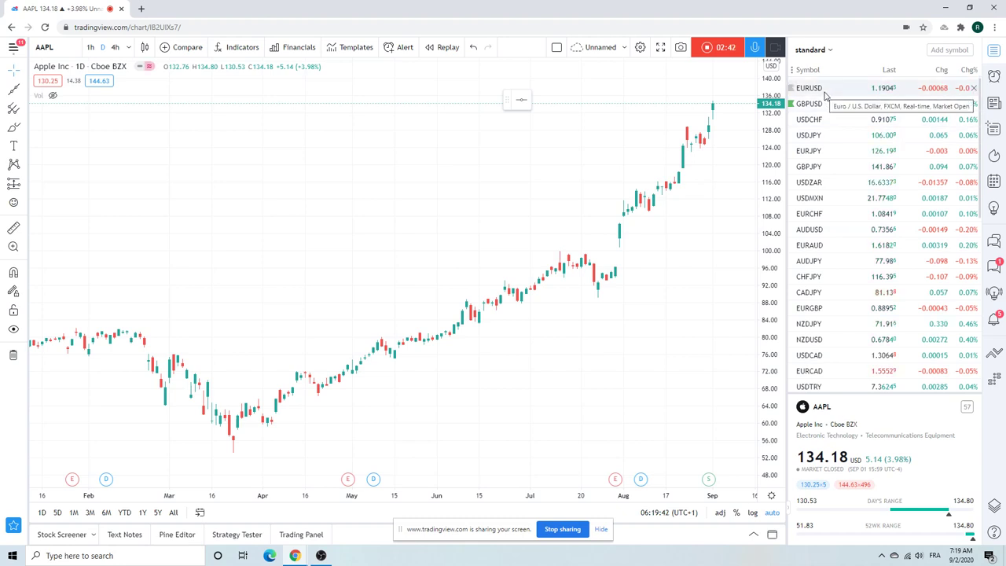
click(826, 88)
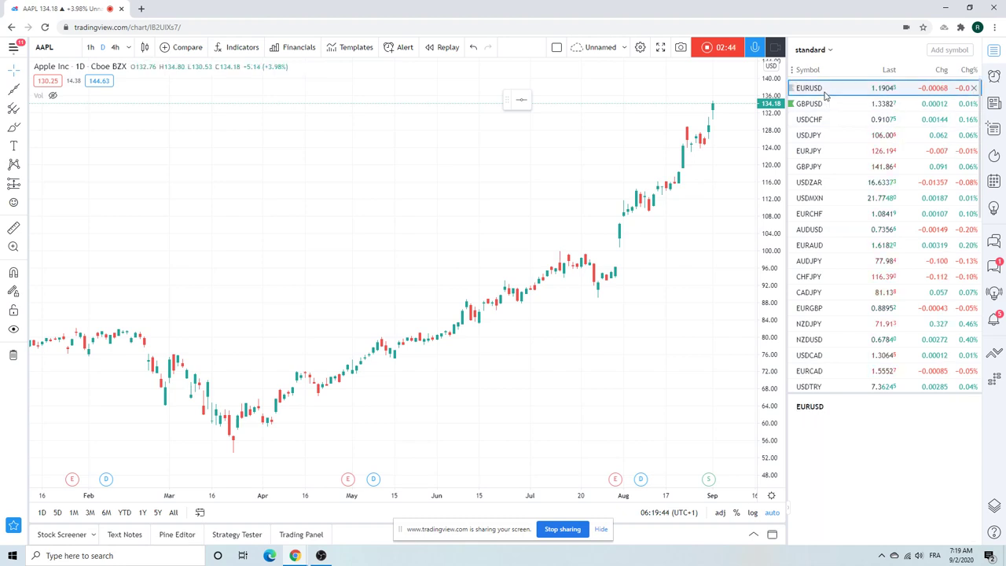
scroll(685, 225, up, 3)
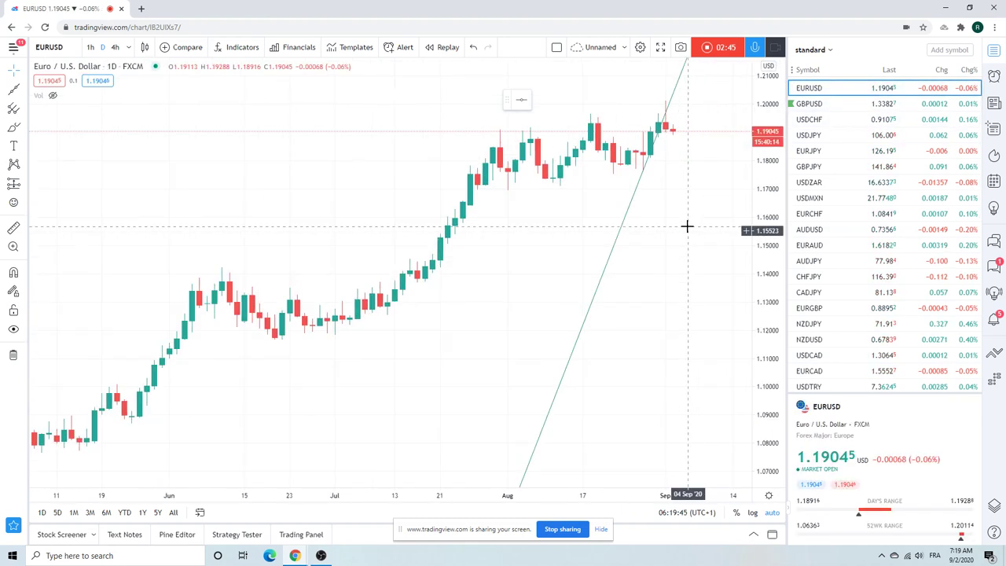
right_click(617, 243)
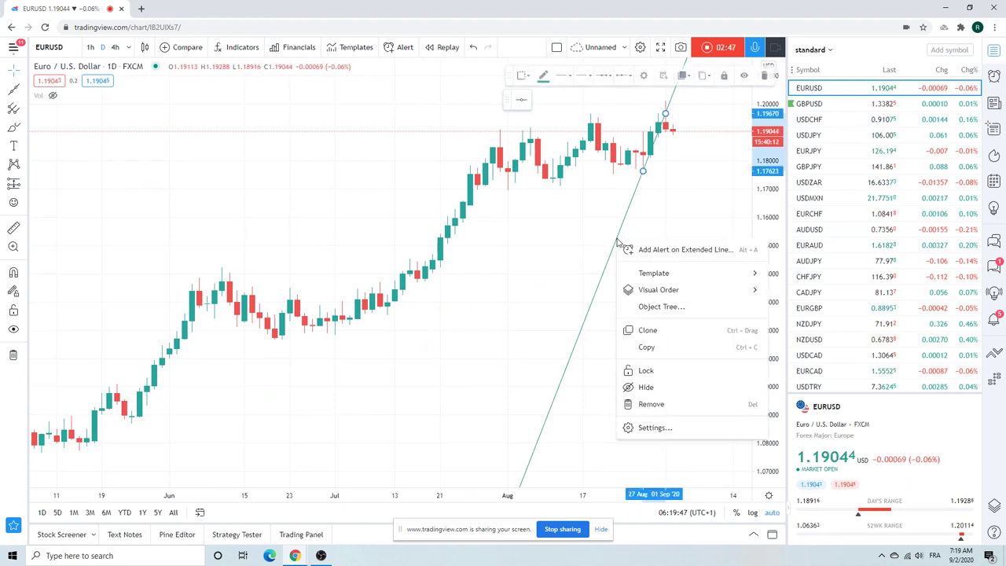
click(665, 387)
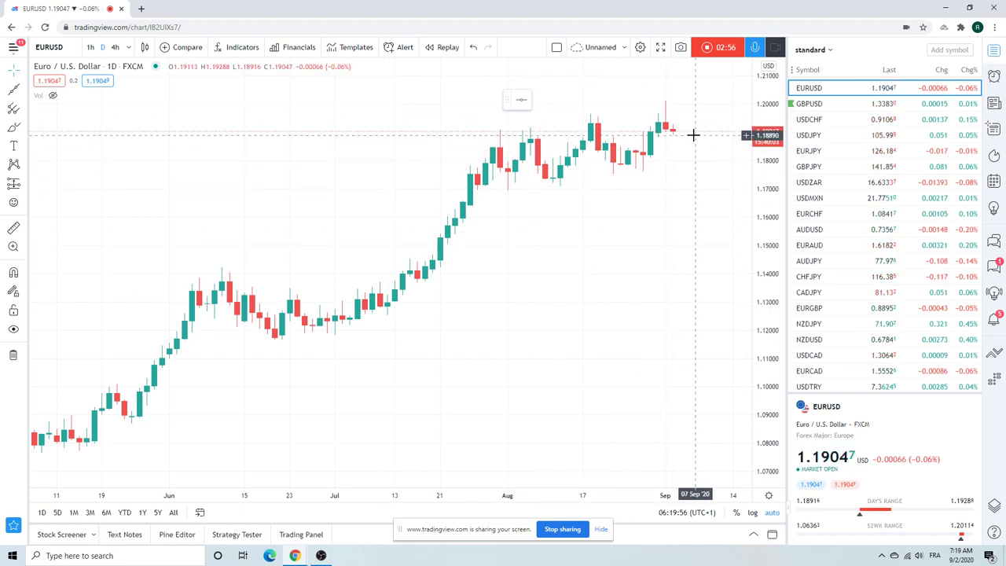
Compare the daily charts of USDCHF and EURCHF, returning to USDCHF
click(830, 122)
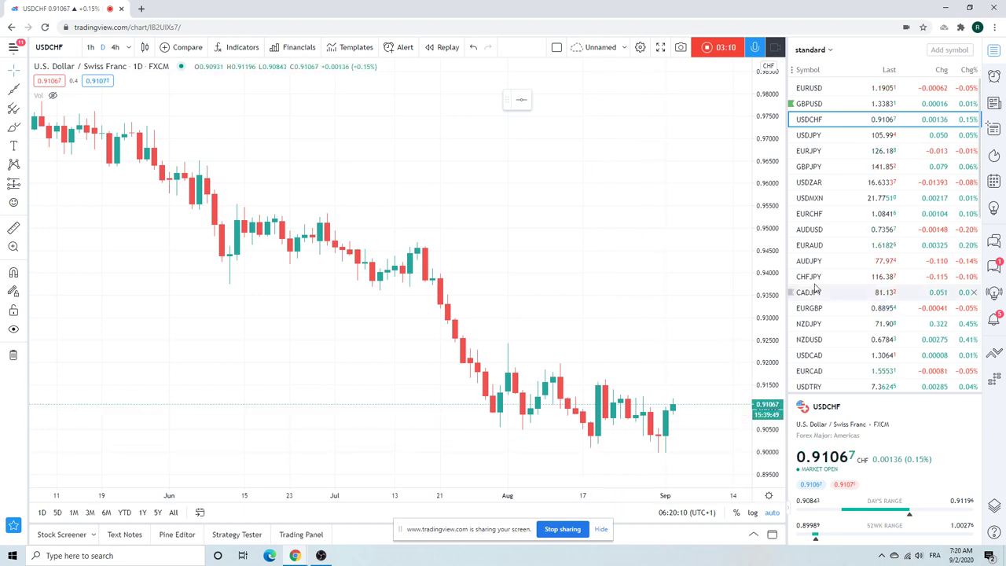
click(832, 217)
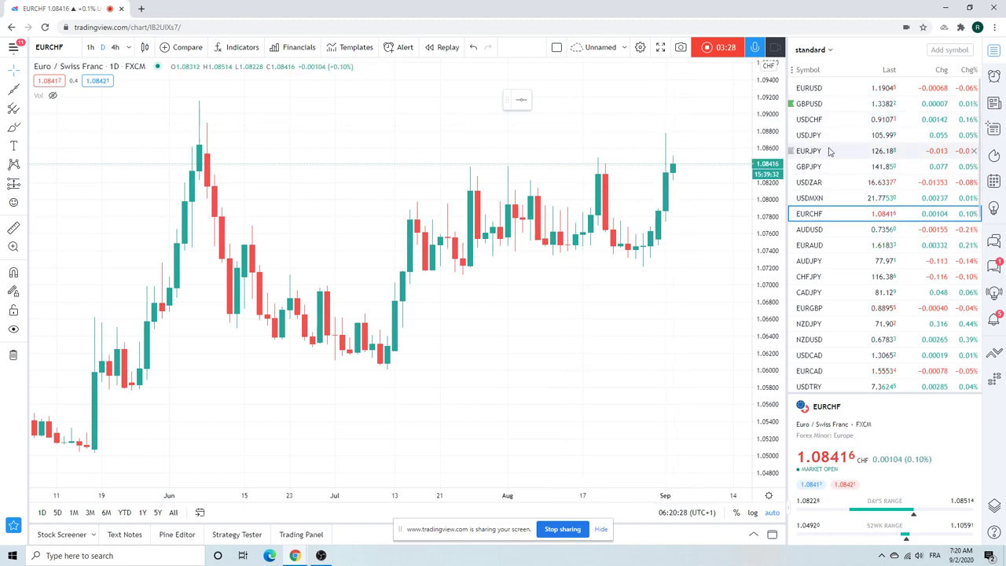
click(815, 122)
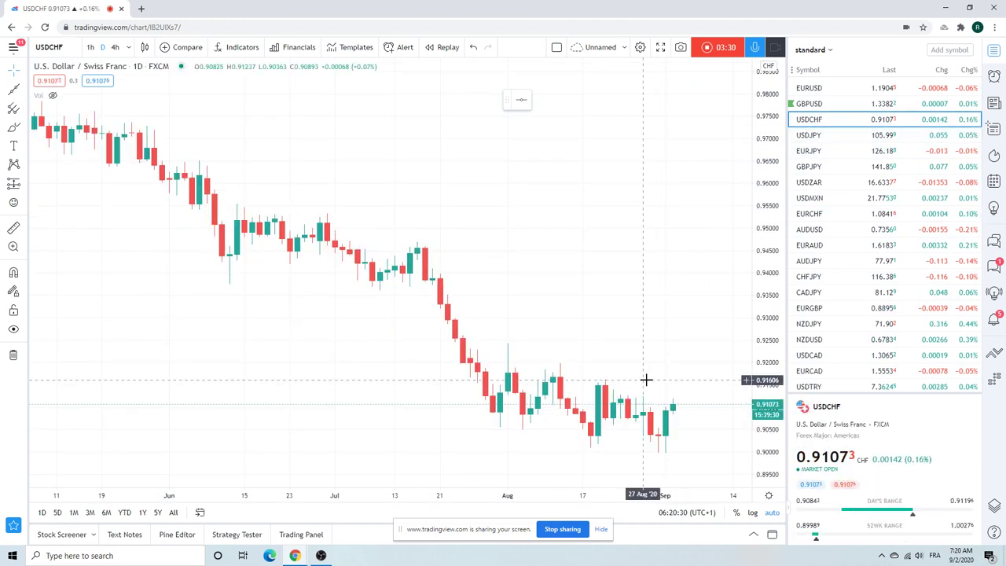
Review USDJPY and EURJPY on the 1-hour interval and GBPJPY on the 1-hour and daily intervals
click(807, 137)
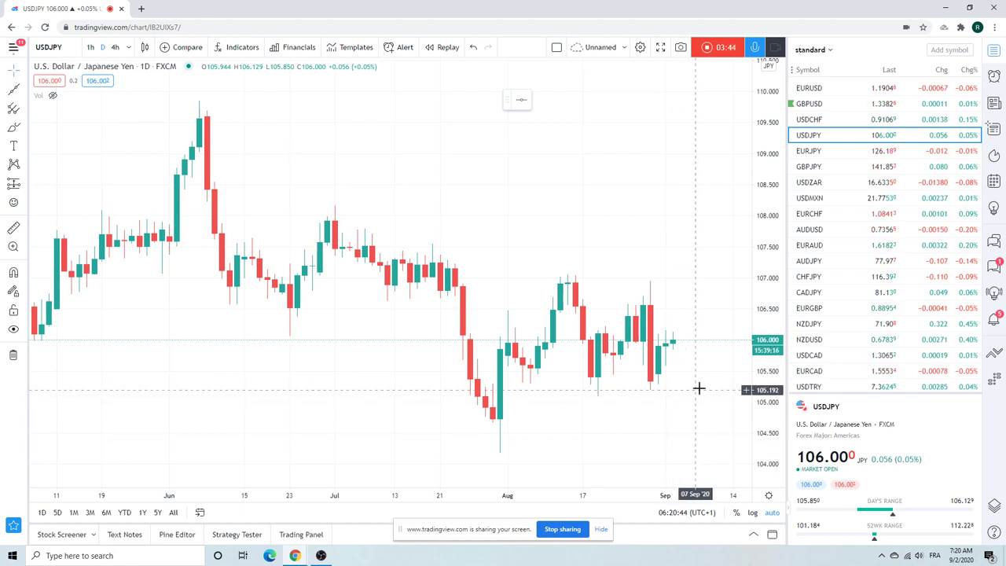
click(92, 47)
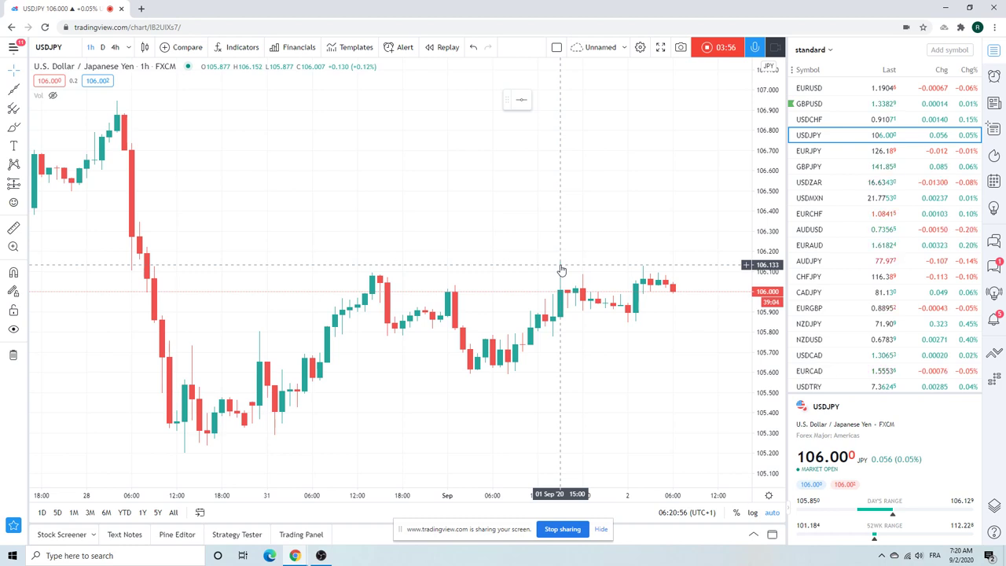
click(815, 152)
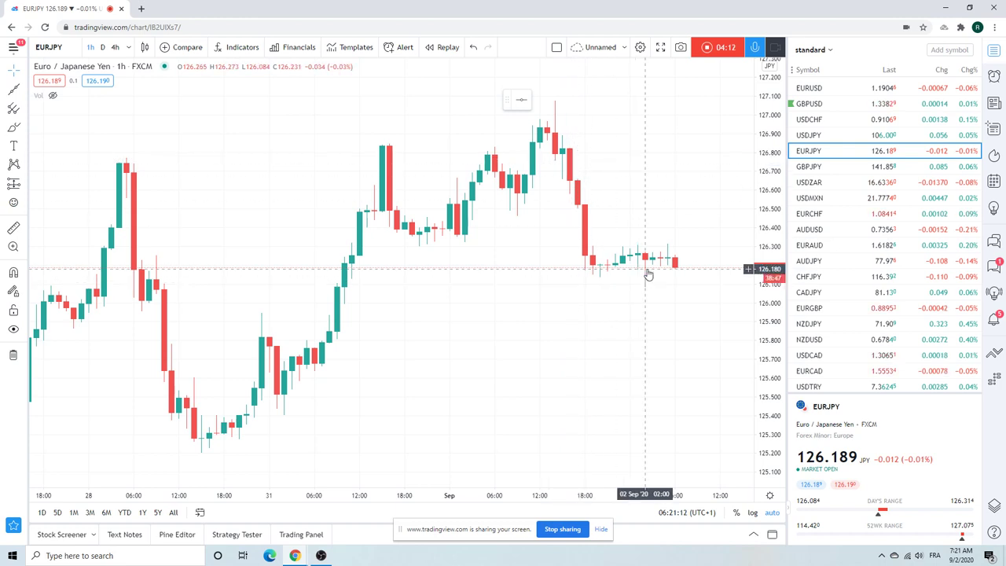
key(Down)
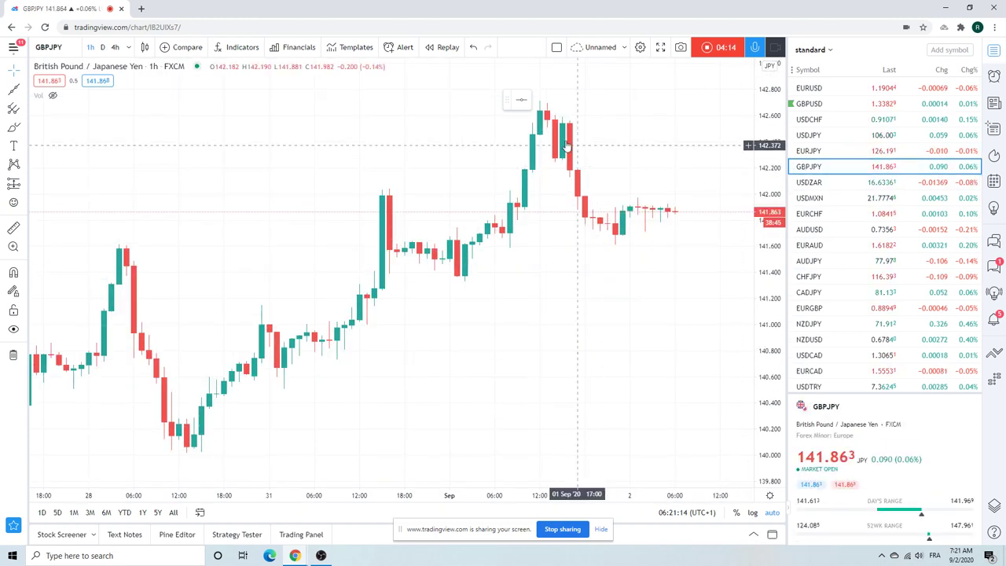
click(107, 47)
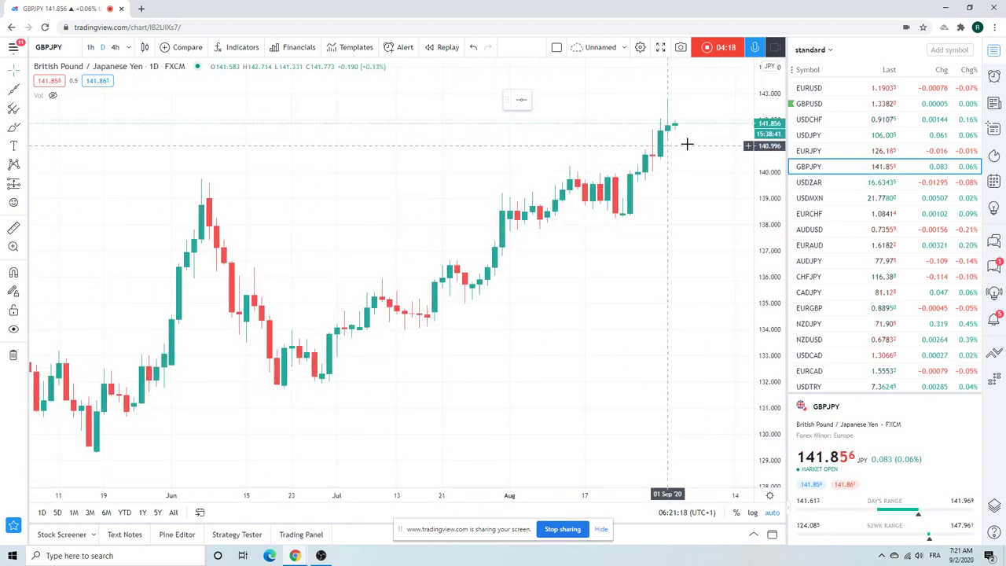
Review the daily charts of EURUSD, GBPUSD, USDCHF and USDZAR from the watchlist
click(824, 94)
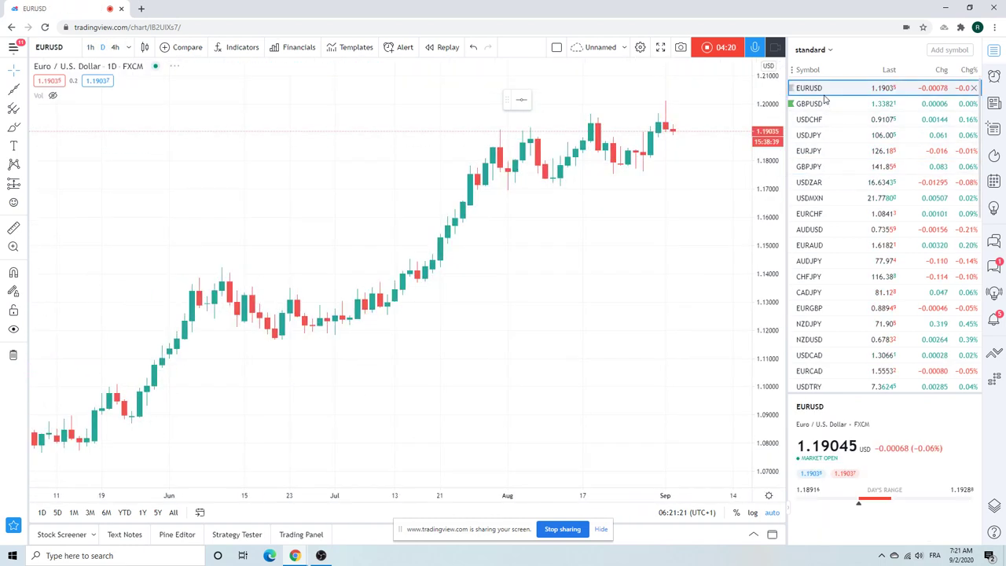
click(828, 108)
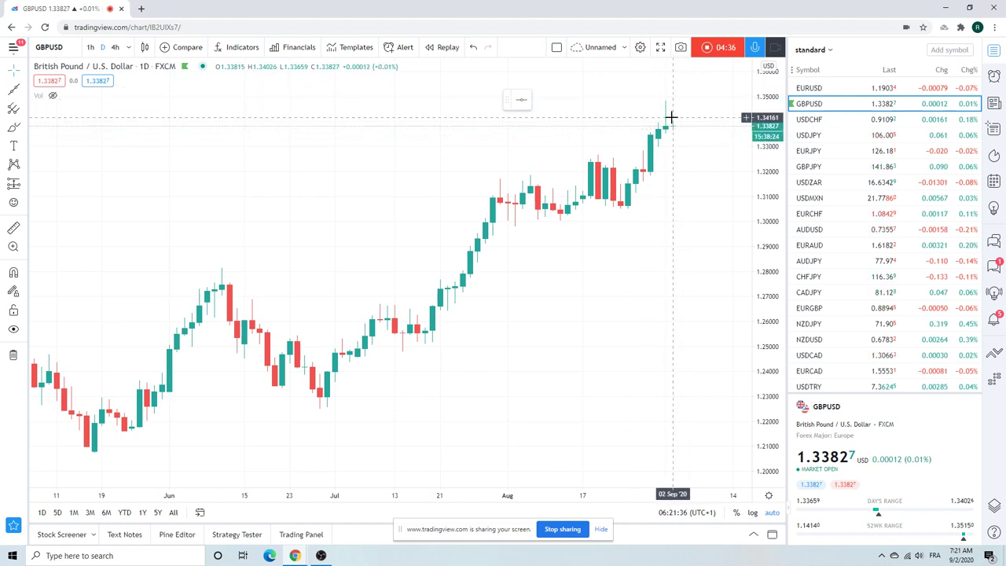
key(Down)
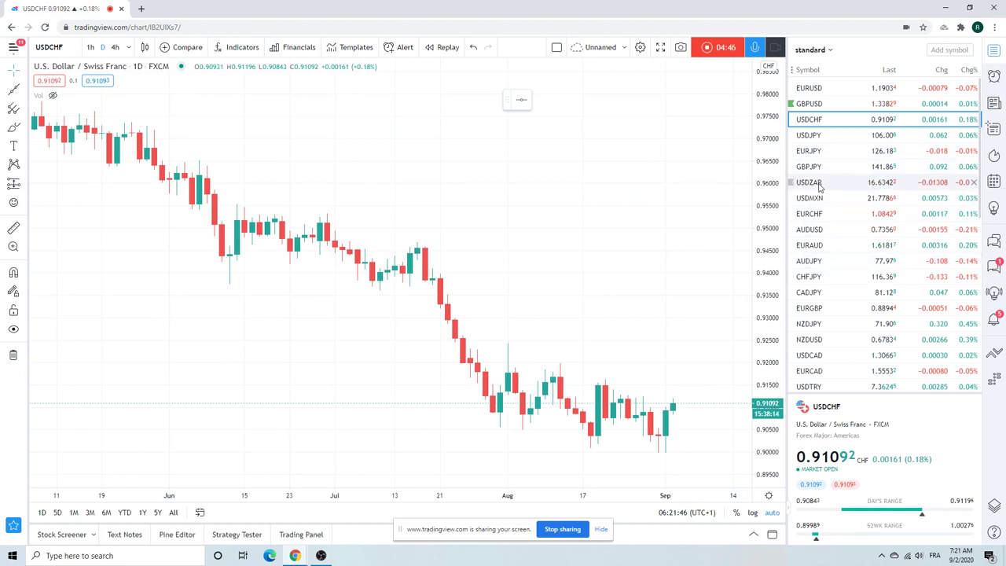
click(820, 185)
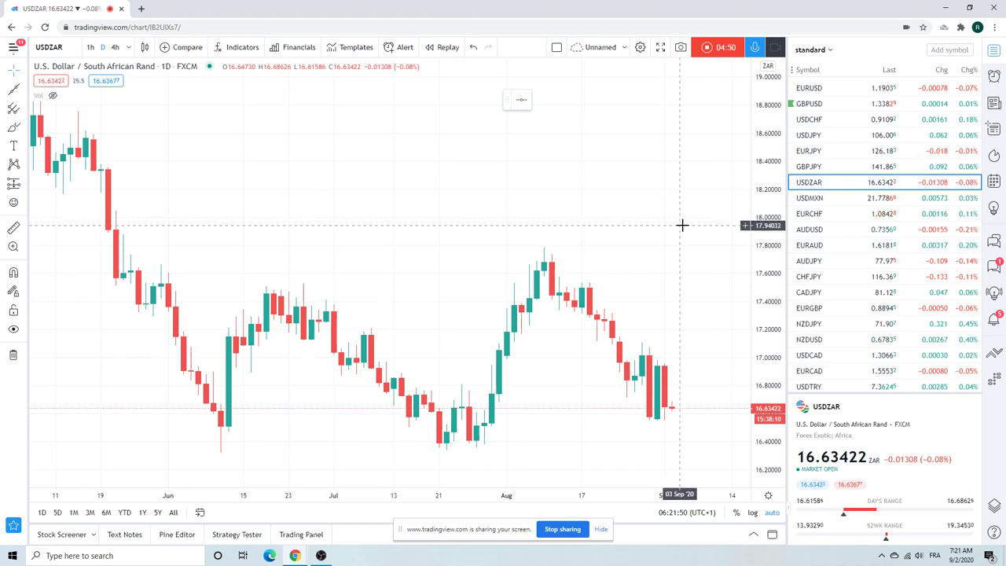
Draw a horizontal ray at about 16.347 from the late-July low on the USDZAR daily chart
scroll(681, 225, down, 5)
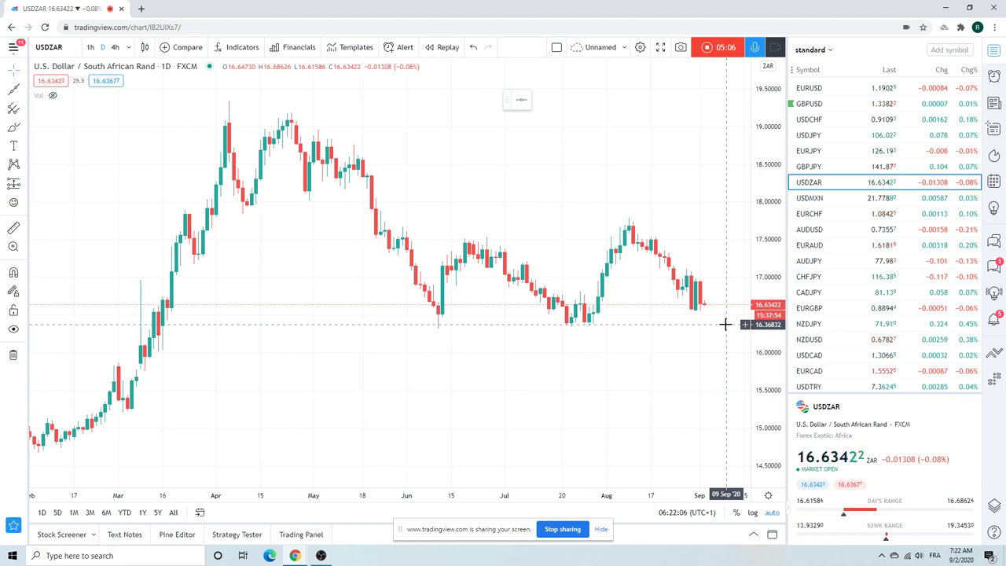
click(27, 93)
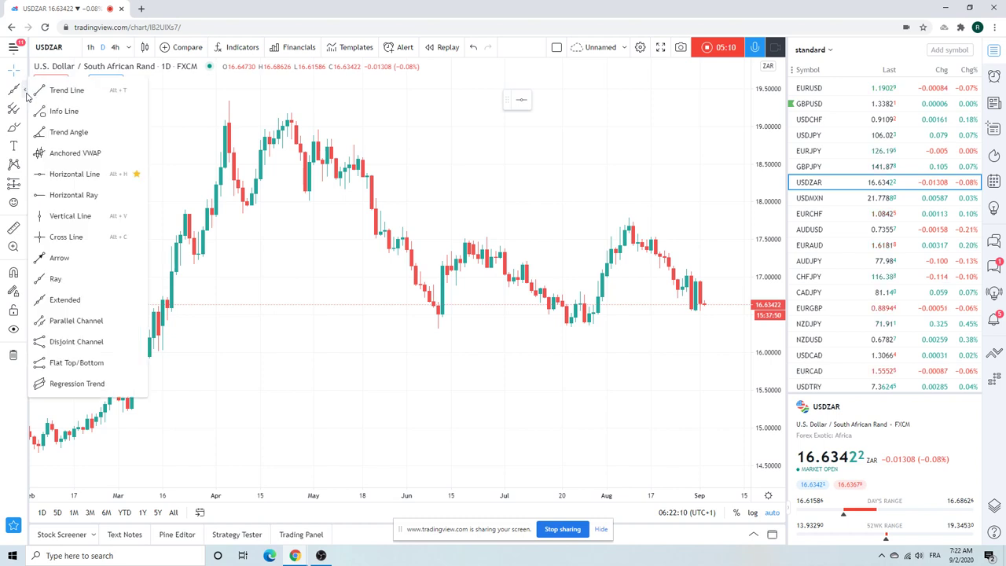
click(103, 197)
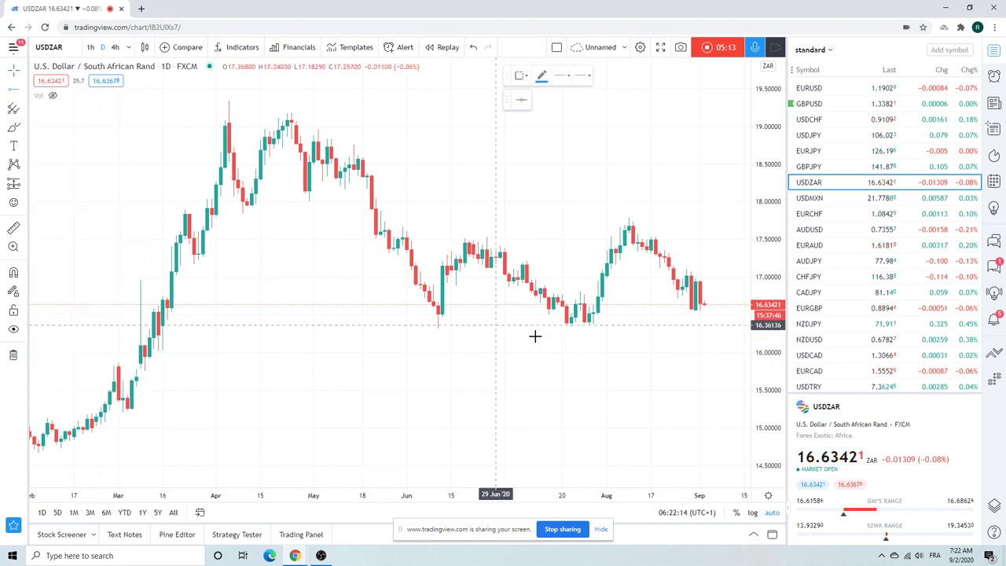
click(585, 326)
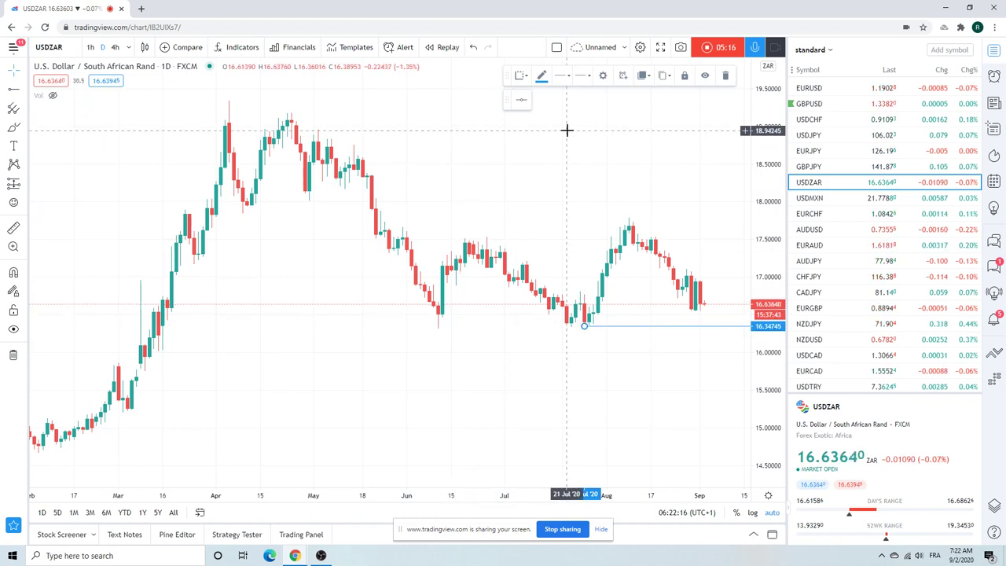
Review USDMXN on the daily and 1-hour intervals, including its price history since 20 August
click(814, 198)
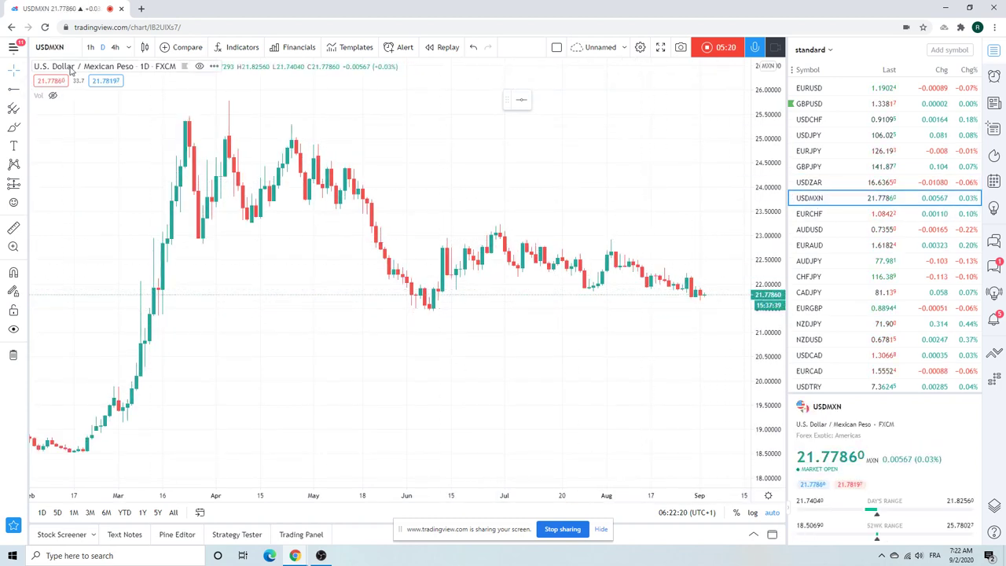
click(91, 47)
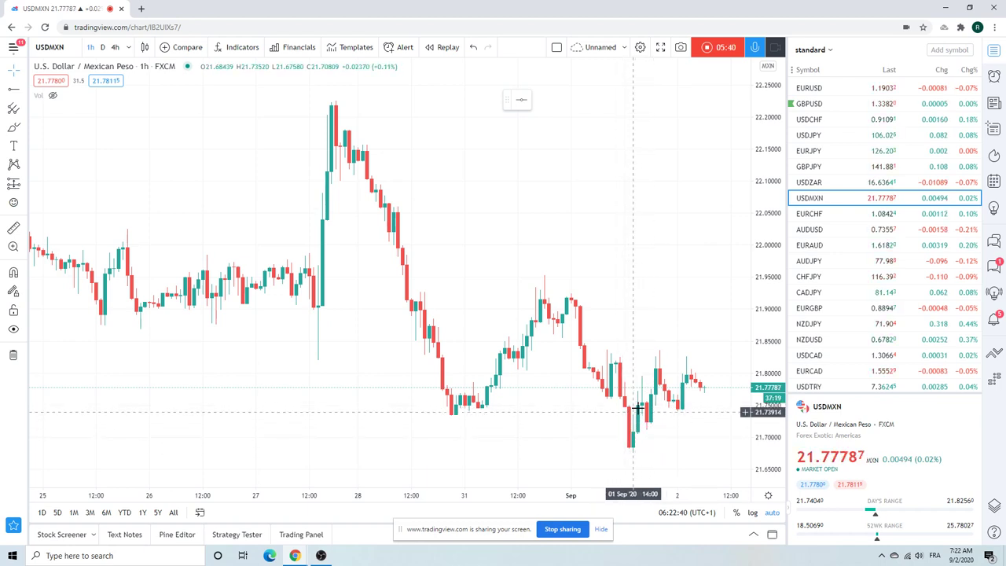
scroll(567, 278, down, 3)
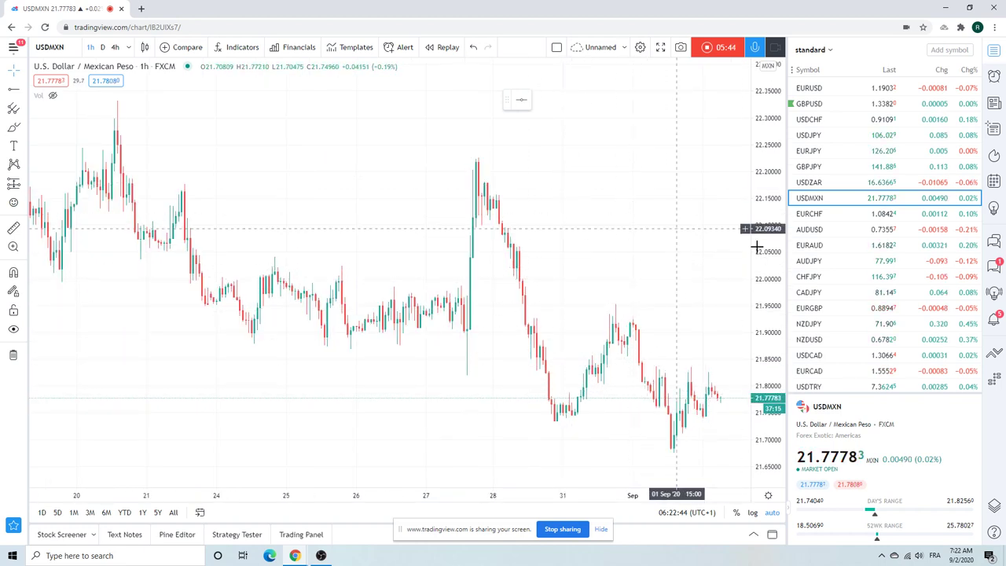
Review AUDUSD on the 1-hour and daily intervals, examining the most recent daily candles closely
click(813, 230)
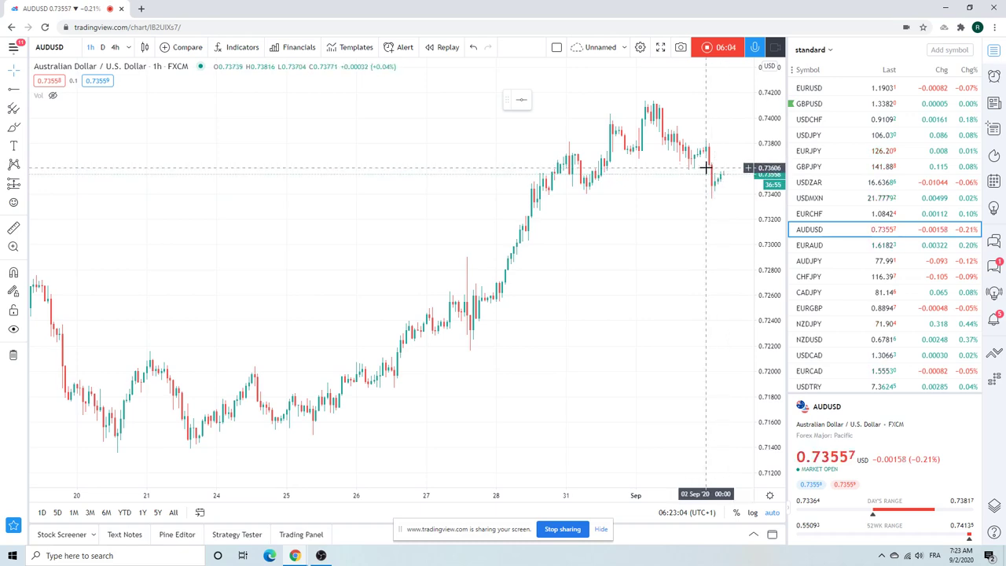
click(102, 47)
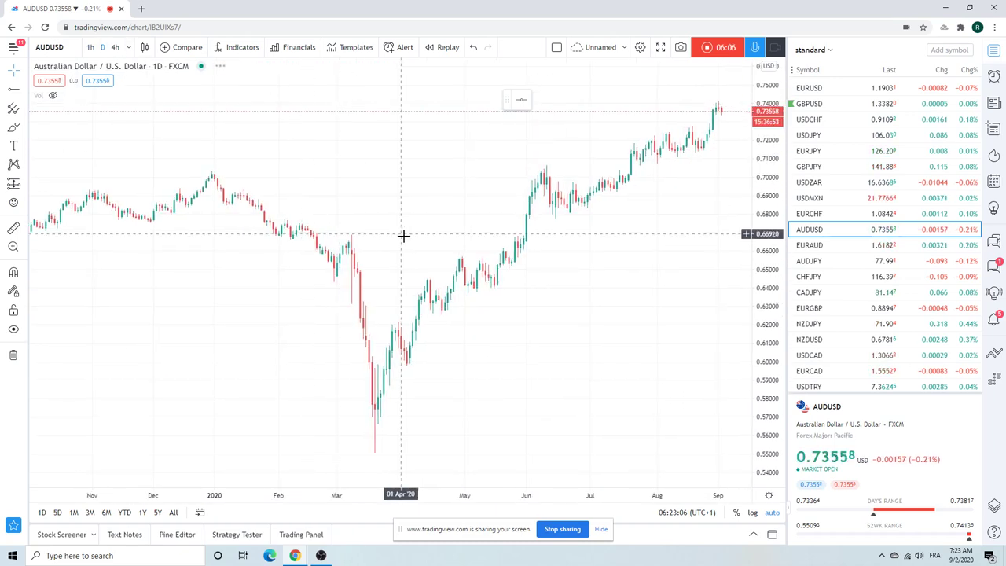
scroll(403, 236, up, 3)
scroll(404, 236, up, 3)
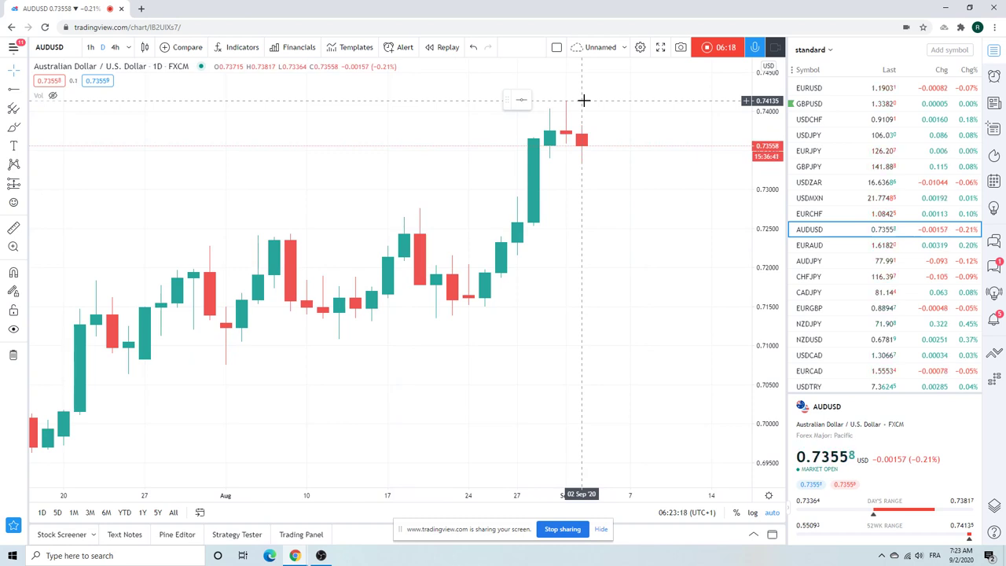
scroll(599, 133, down, 1)
scroll(599, 136, down, 1)
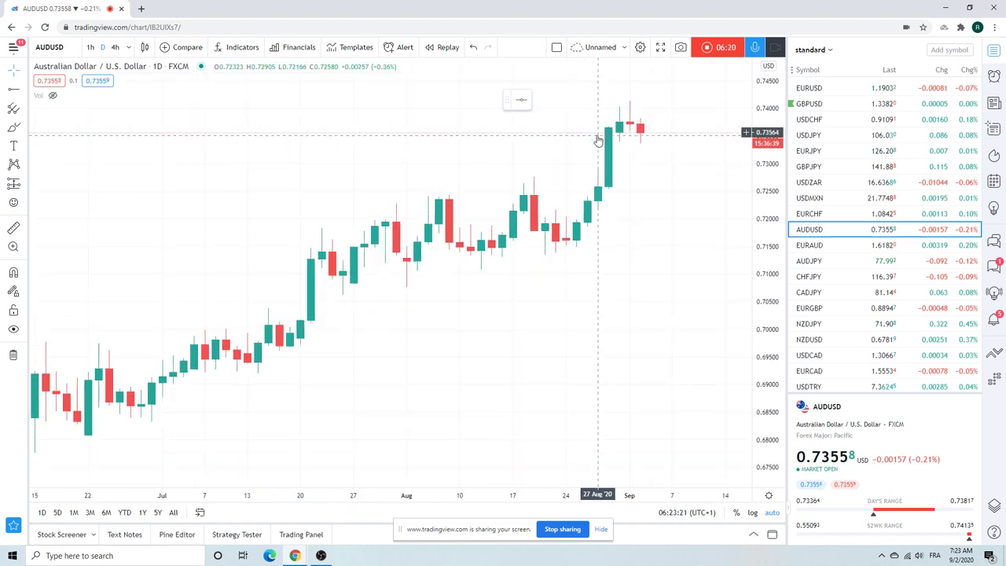
Review AUDJPY on the daily and 1-hour intervals, covering the 1-hour candles since 27 August
click(817, 263)
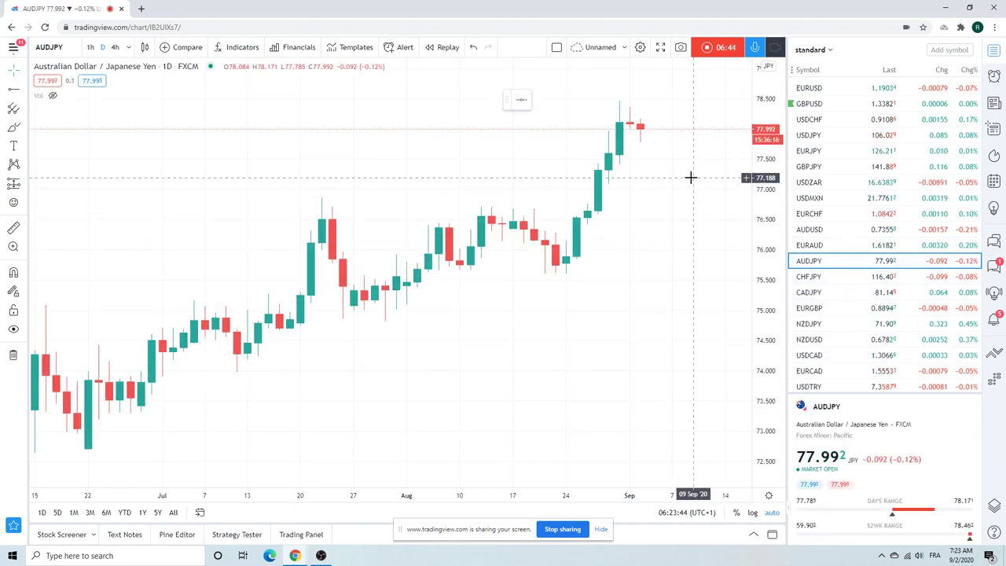
click(91, 47)
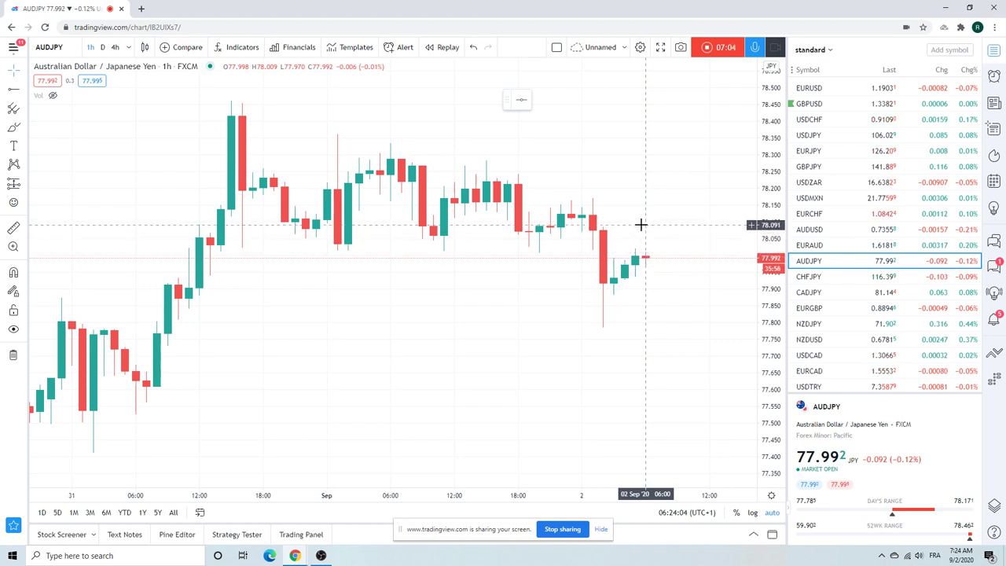
scroll(655, 203, down, 3)
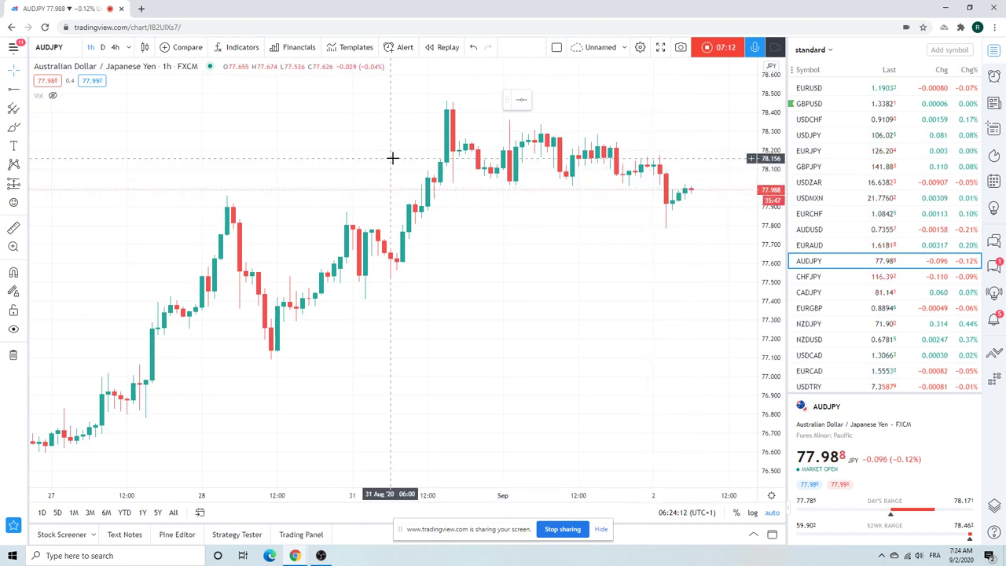
Draw a descending extended line on the AUDJPY 1-hour chart from the 31 August high at about 78.453 to about 78.189 on 2 September
click(24, 89)
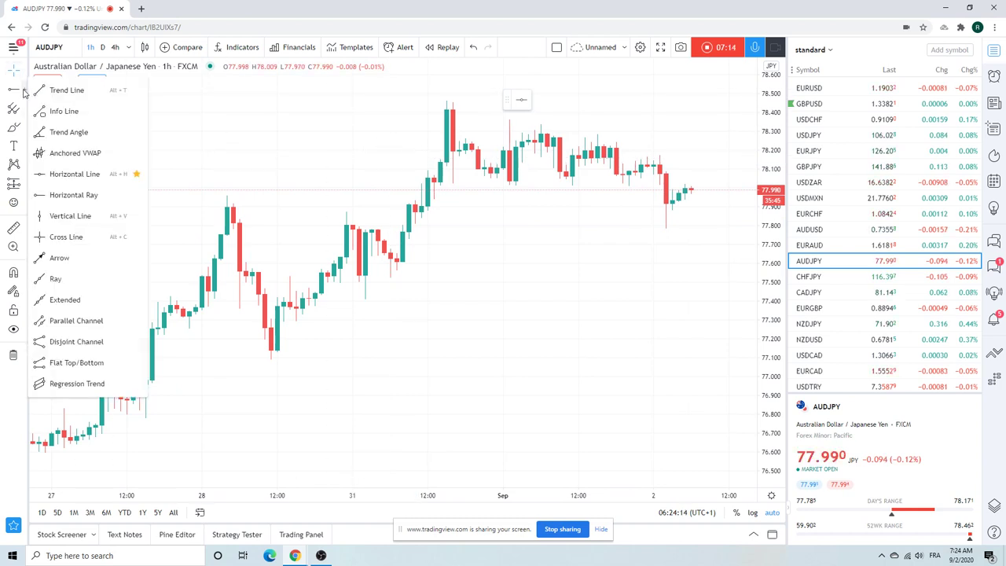
click(93, 300)
click(458, 102)
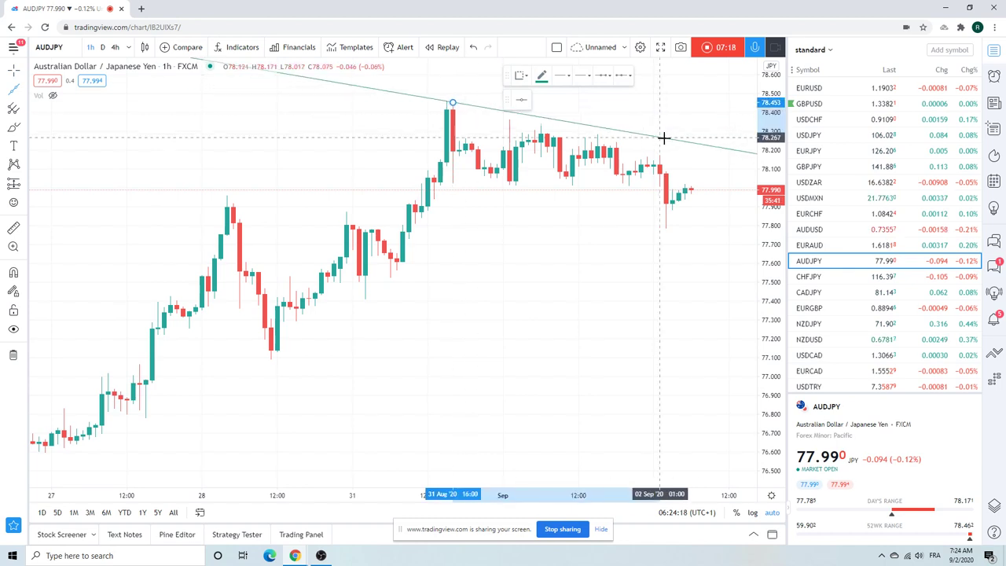
click(680, 152)
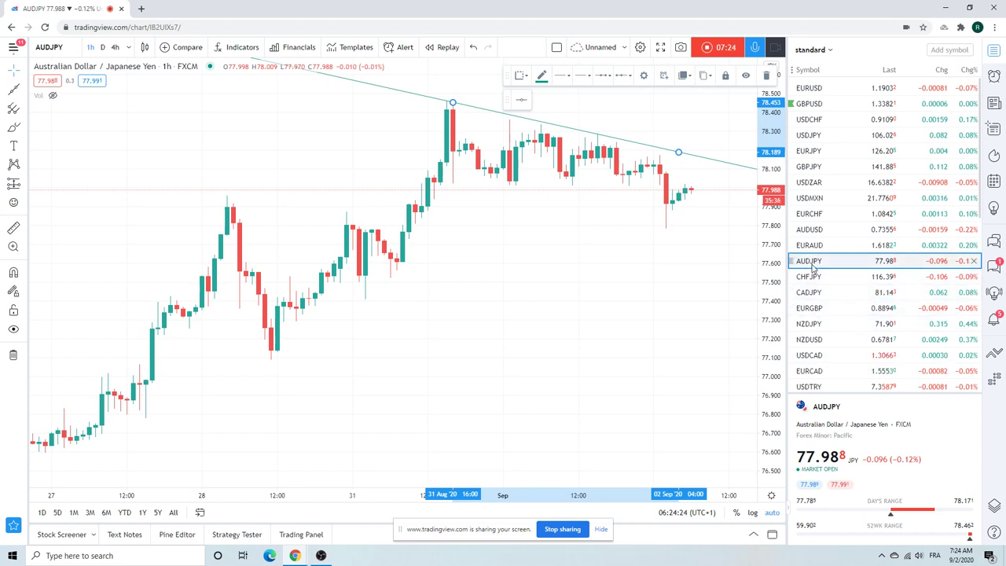
Review CADJPY on the 1-hour interval and NZDUSD on the 1-hour and daily intervals
click(810, 293)
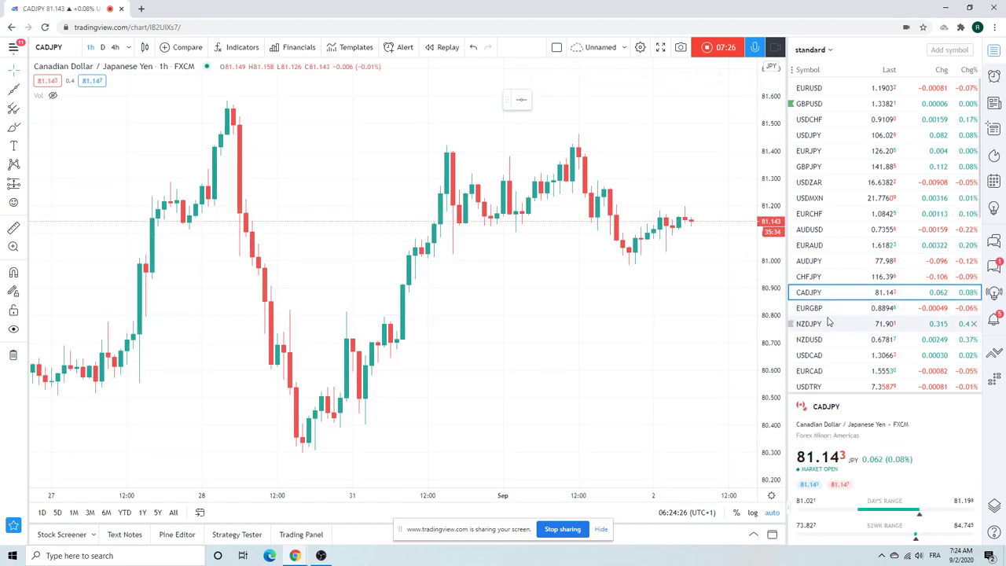
click(818, 339)
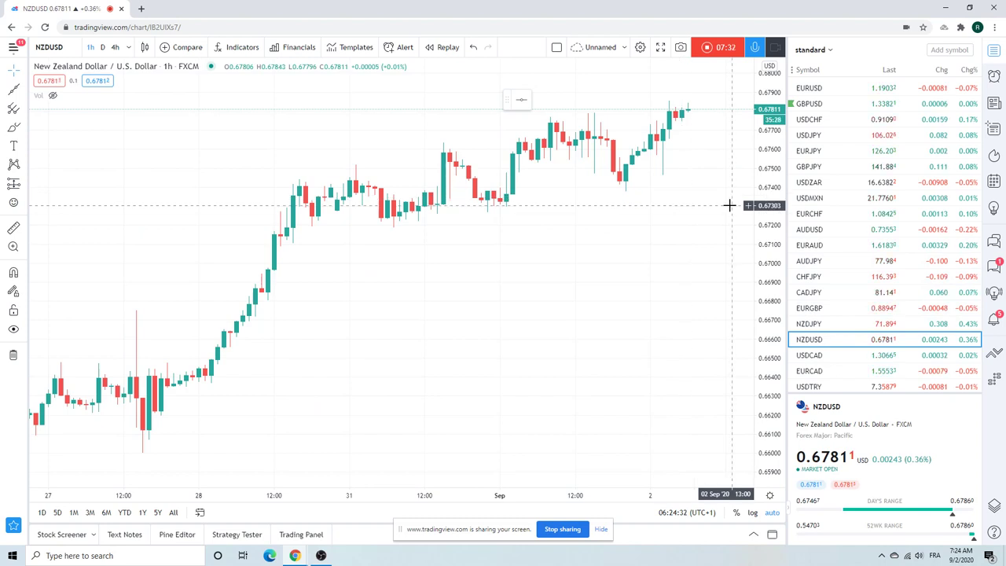
click(102, 47)
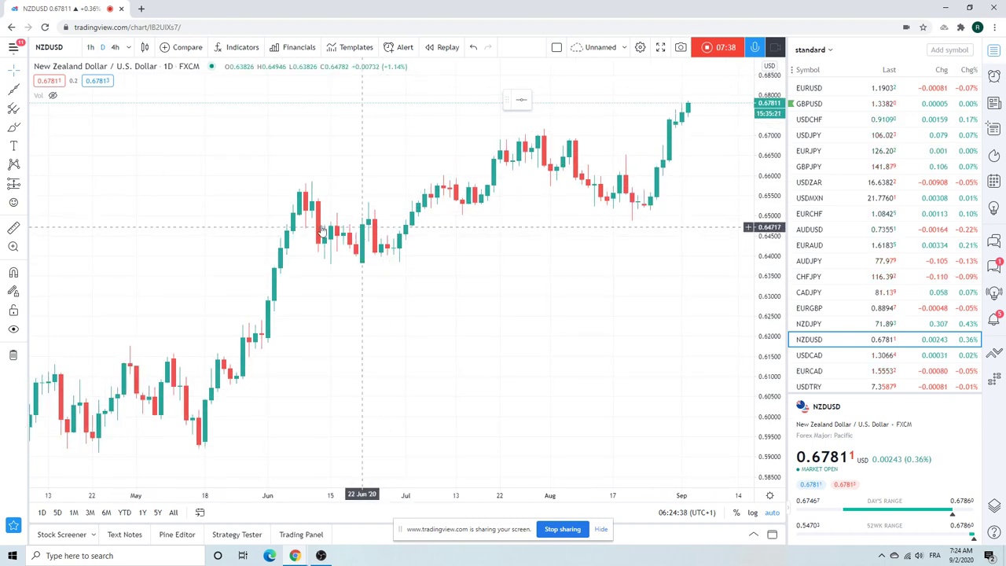
Open the EURNZD daily chart through symbol search and examine its price history back to mid-2019
click(66, 48)
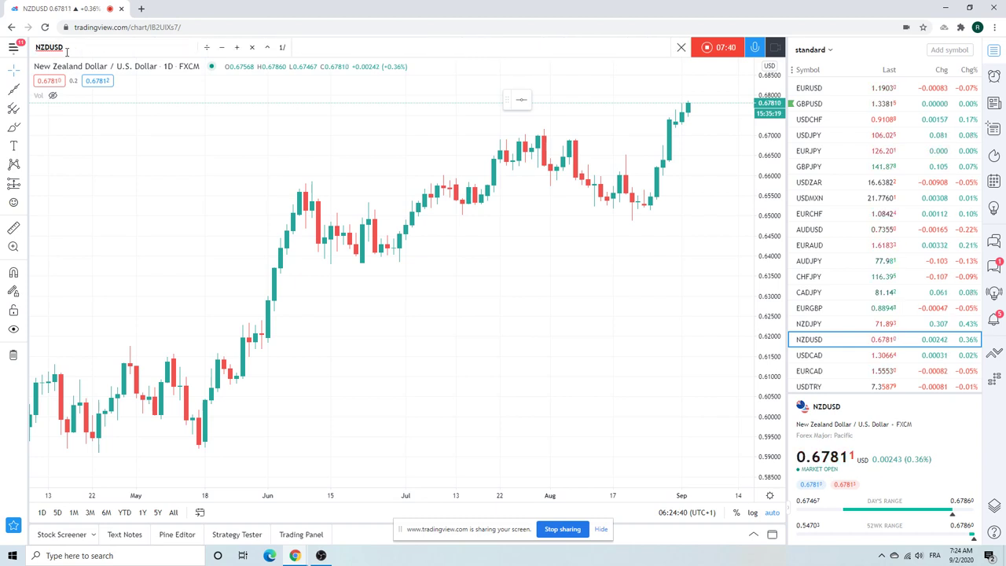
text(EURNZD)
key(Return)
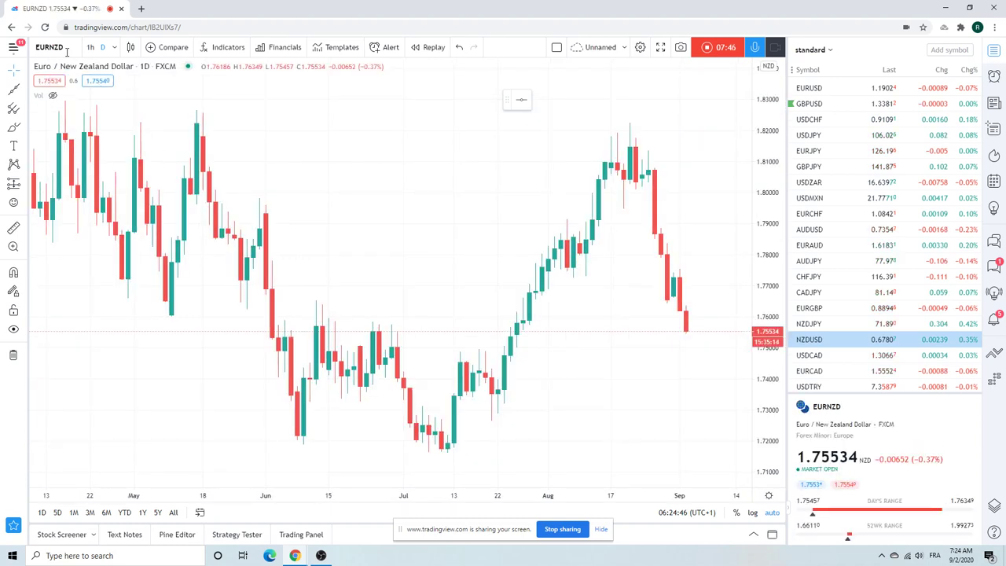
scroll(269, 238, down, 4)
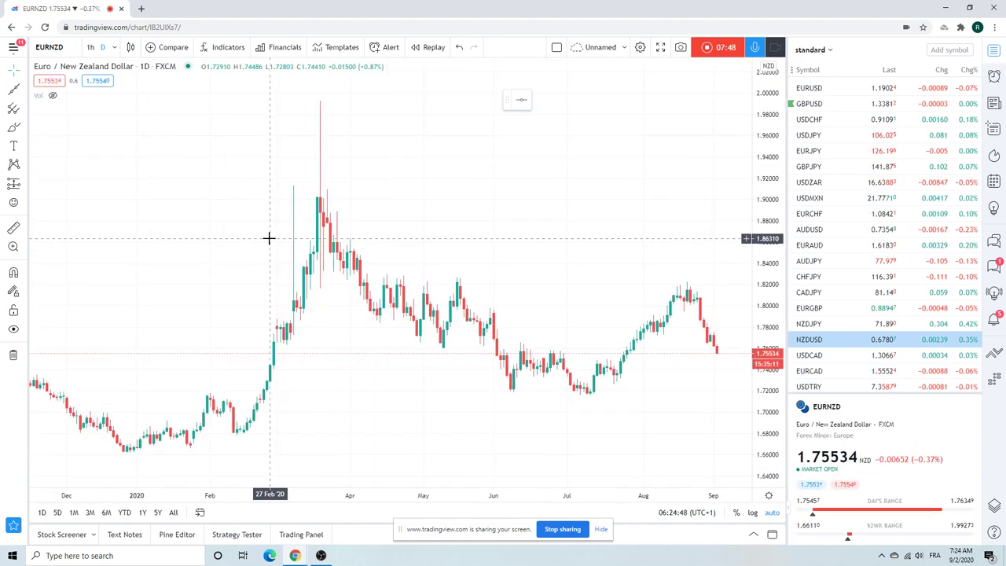
scroll(269, 238, down, 3)
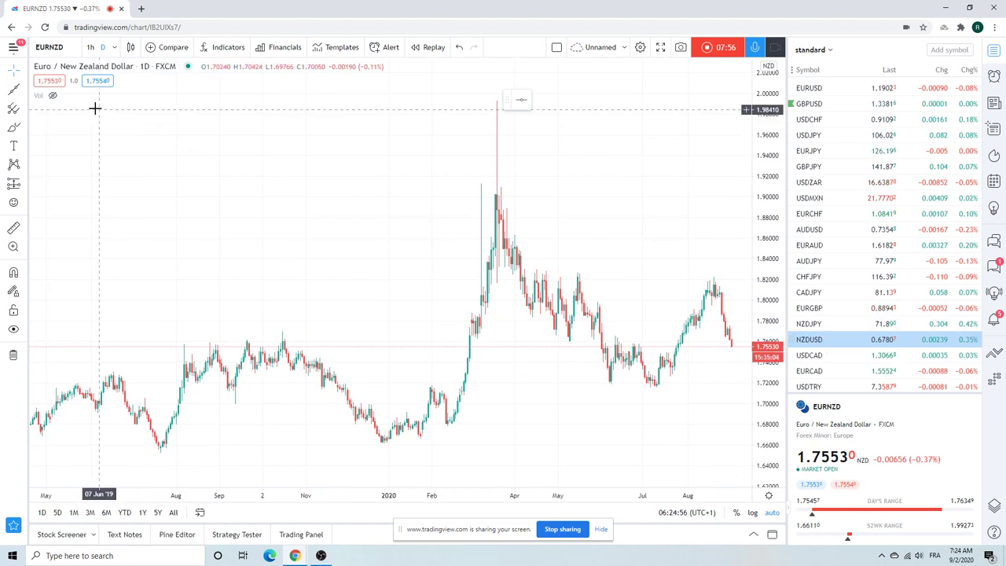
Review the long-term daily history of NZDUSD, followed by USDCAD down to its candles since mid-June
click(810, 340)
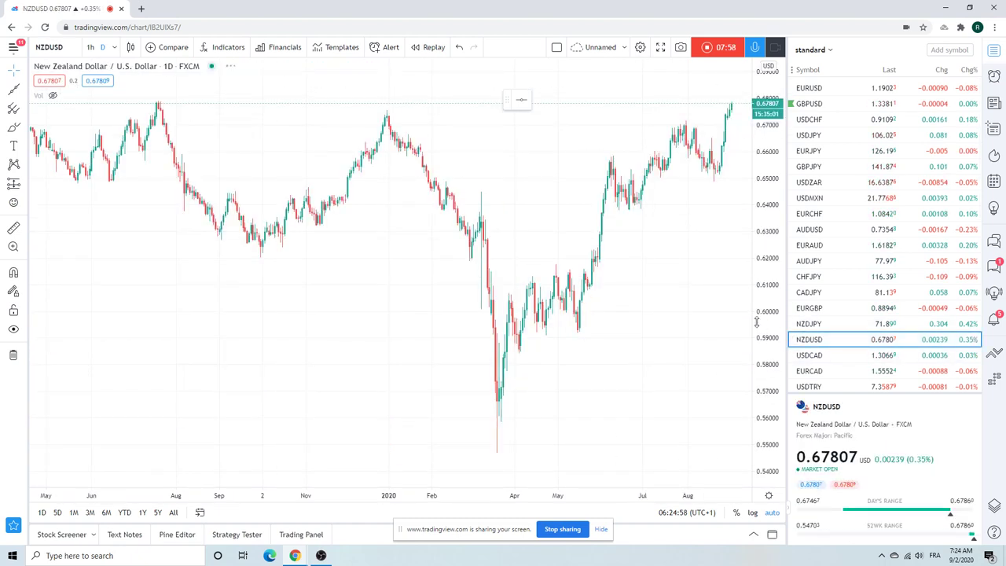
scroll(558, 277, down, 3)
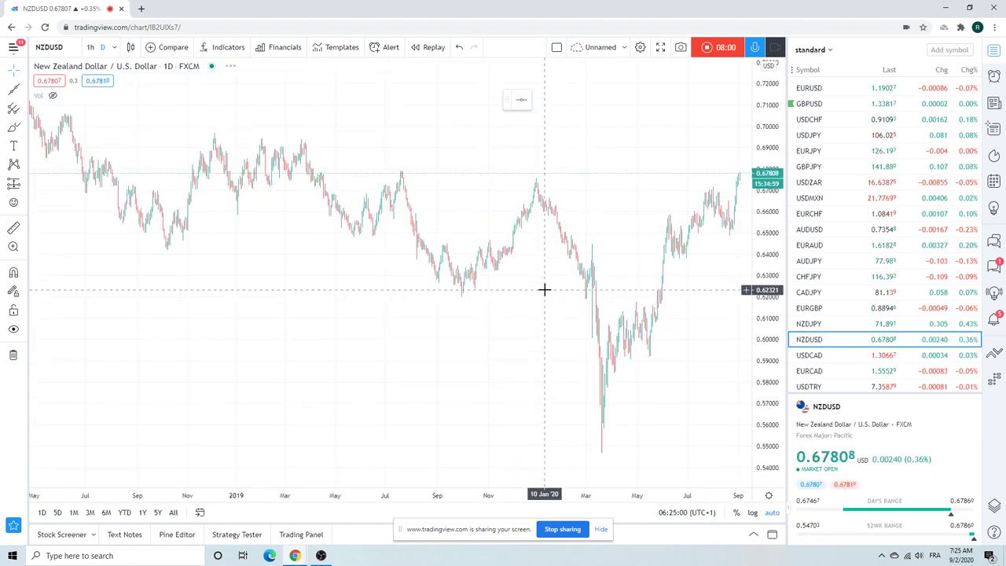
click(819, 361)
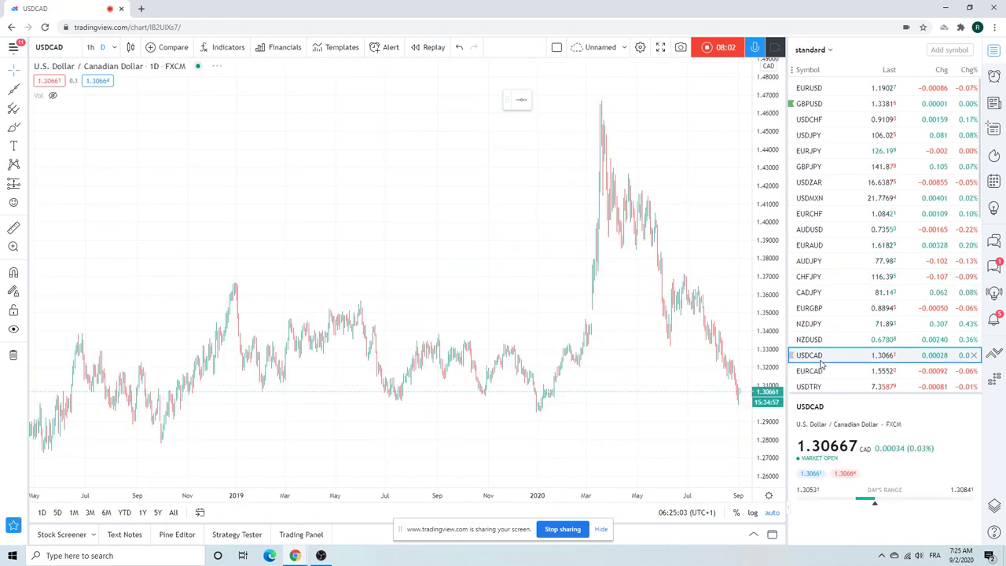
scroll(508, 274, up, 5)
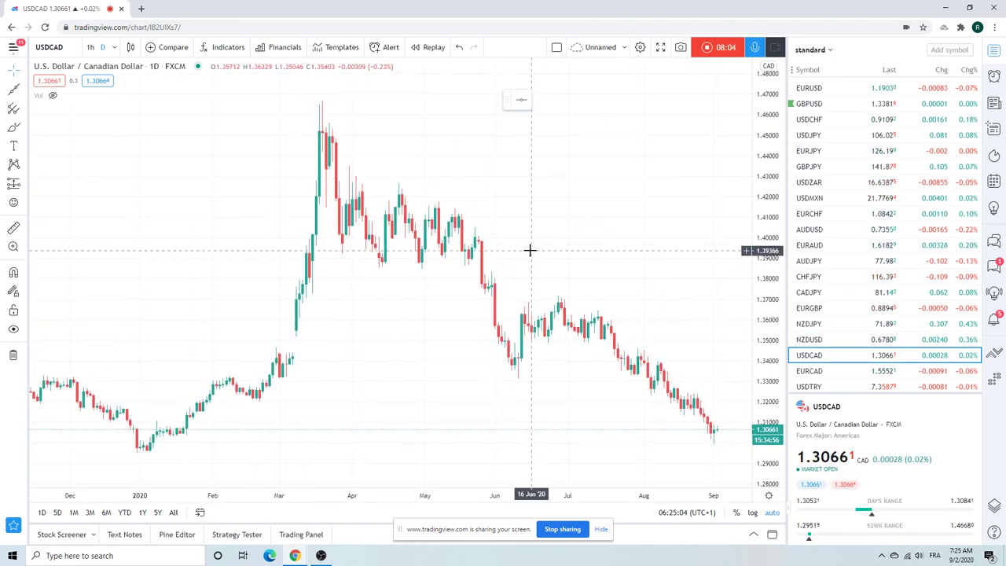
scroll(529, 250, up, 5)
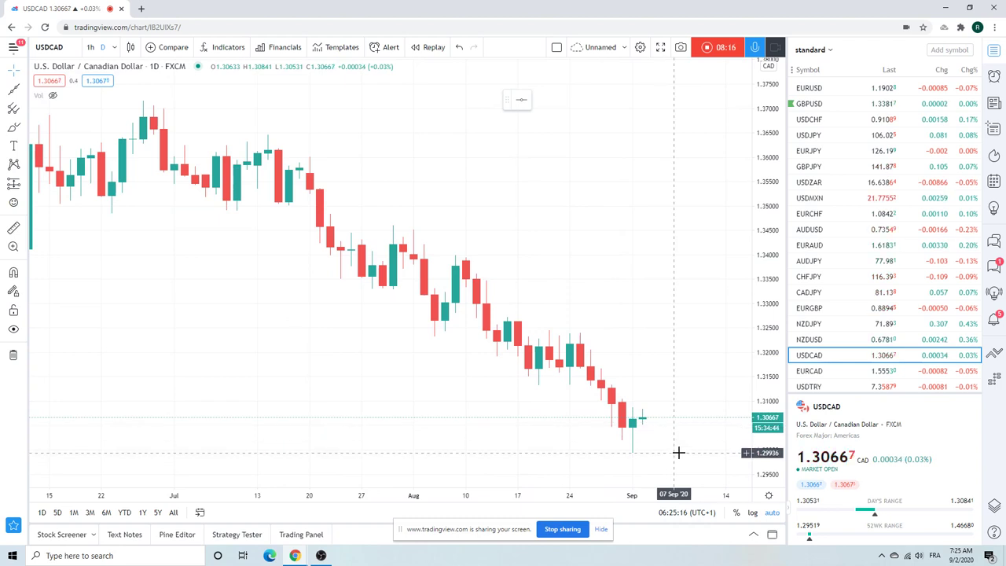
Review the daily charts of EURCAD, gold futures GC1! and S&P 500 E-mini futures ES1!, and look through the remaining watchlist symbols
click(809, 372)
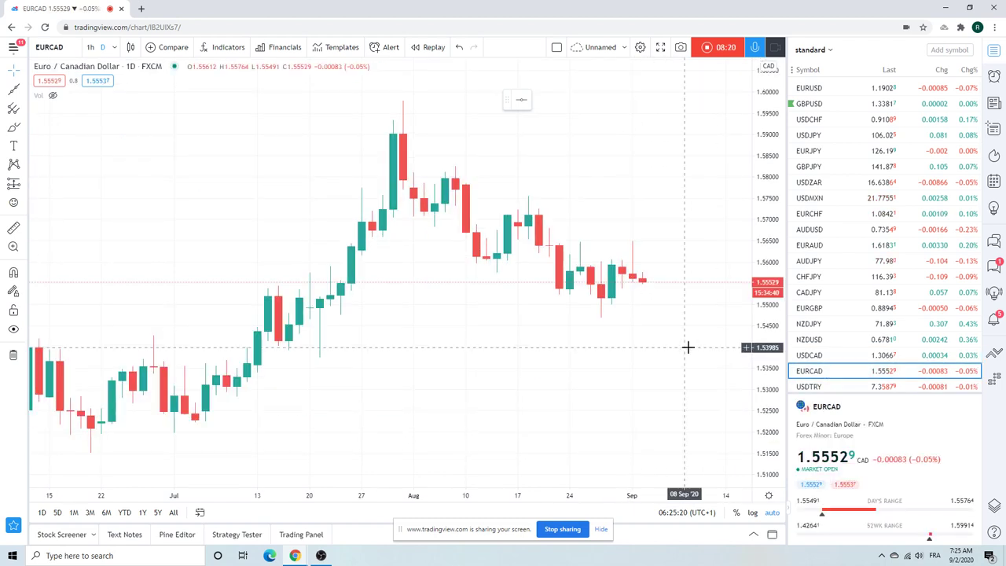
scroll(826, 249, down, 4)
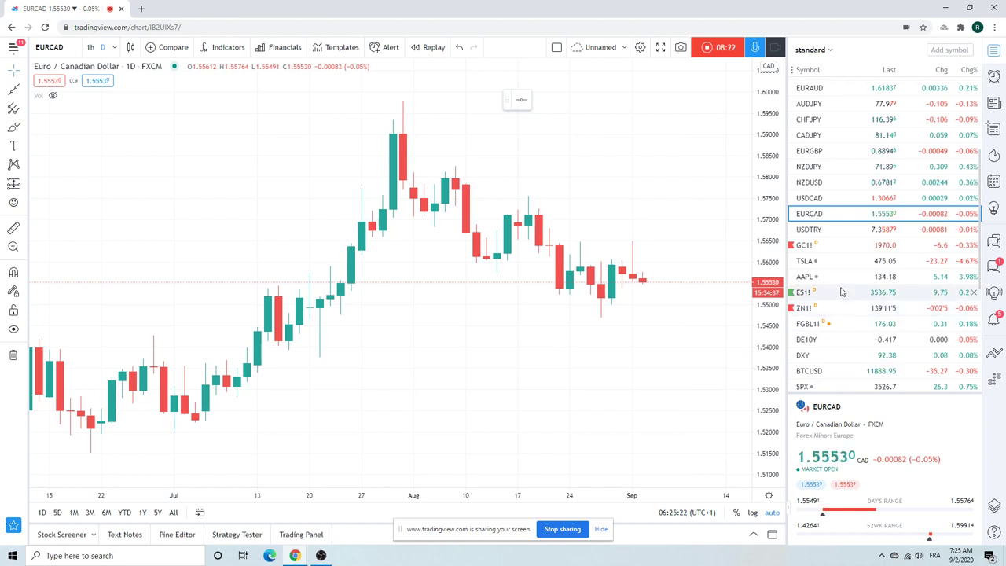
click(814, 246)
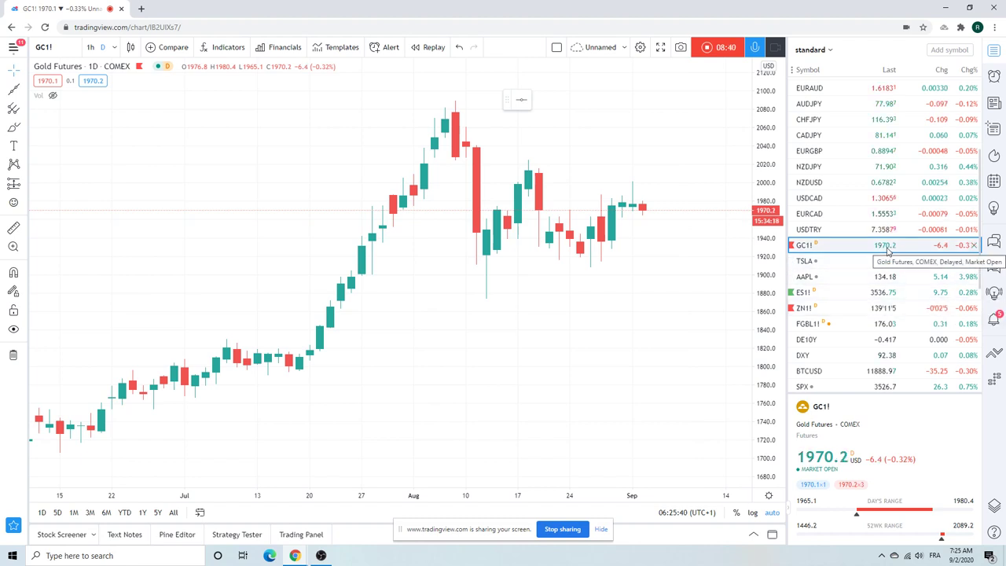
click(817, 298)
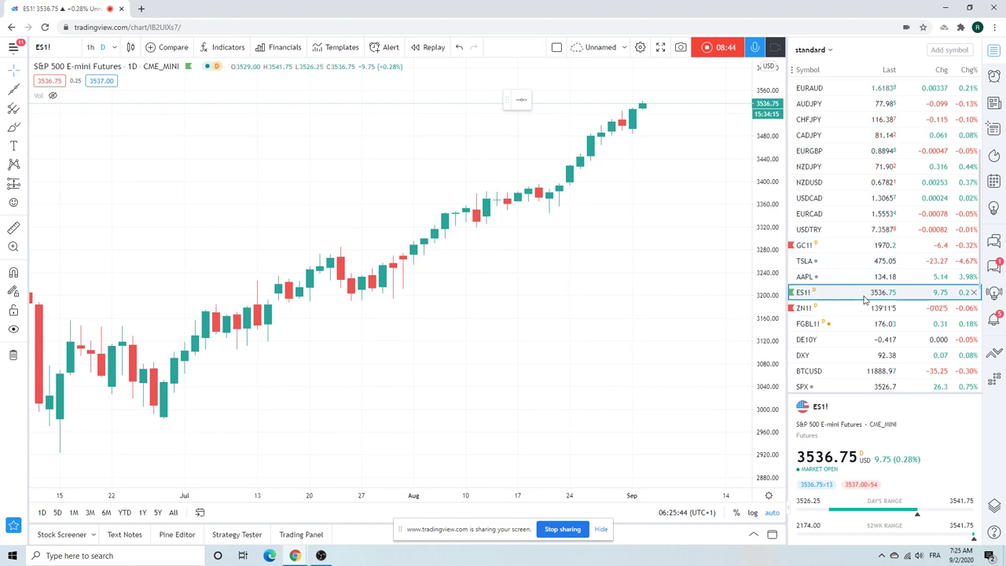
scroll(865, 299, down, 5)
scroll(865, 300, down, 1)
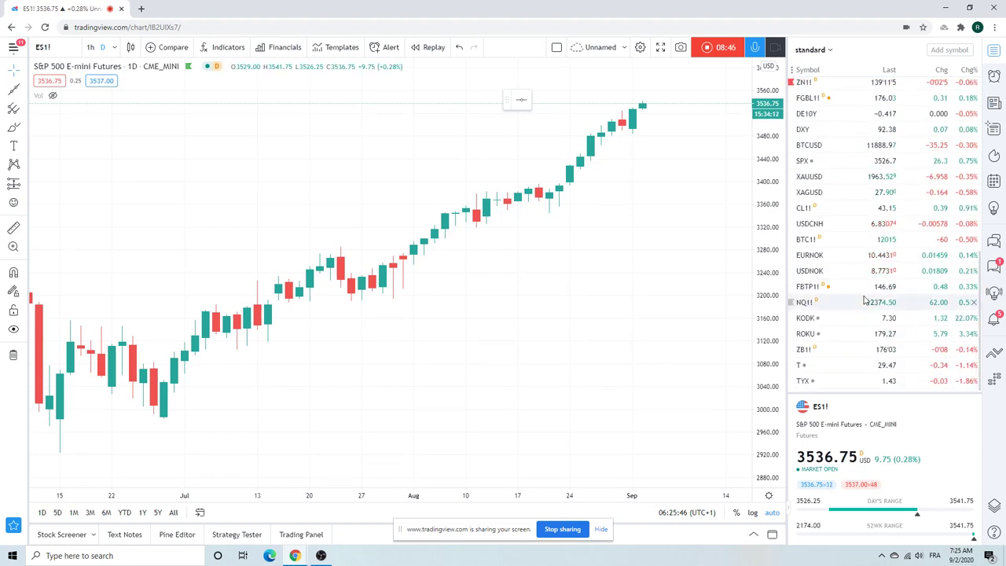
scroll(865, 300, up, 3)
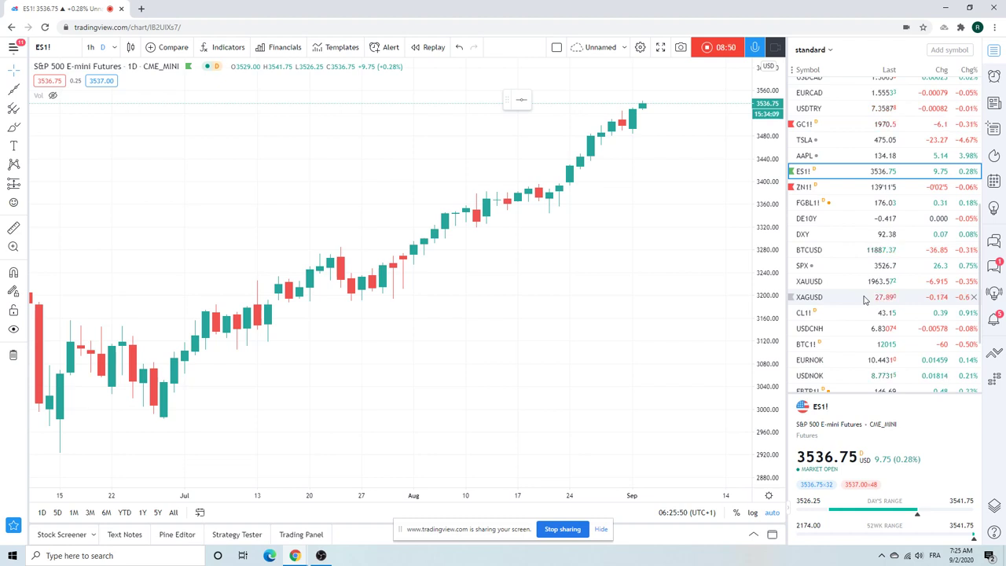
Open the T-Bond futures ZB1! daily chart from the watchlist and examine its price history back to May
scroll(865, 300, down, 3)
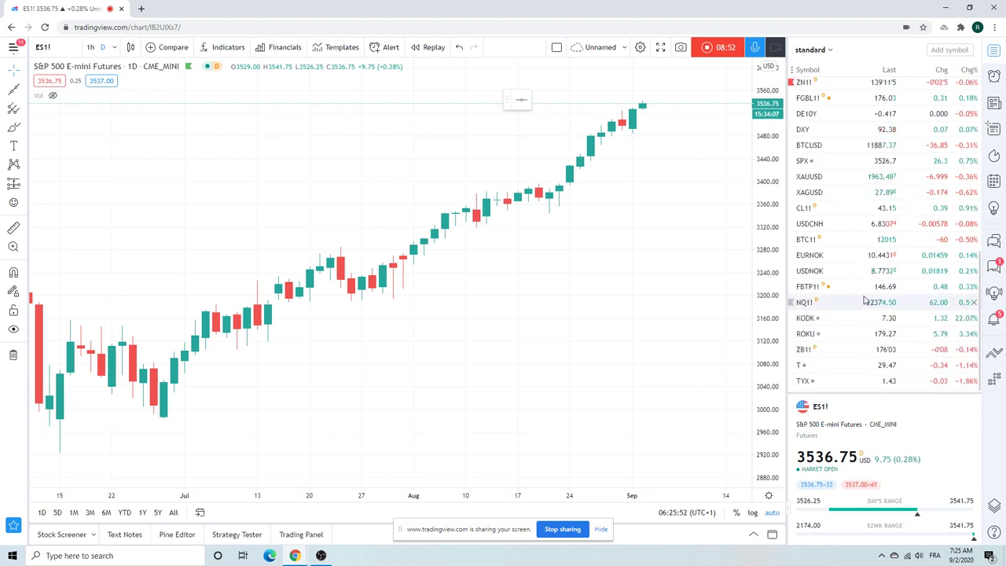
click(832, 349)
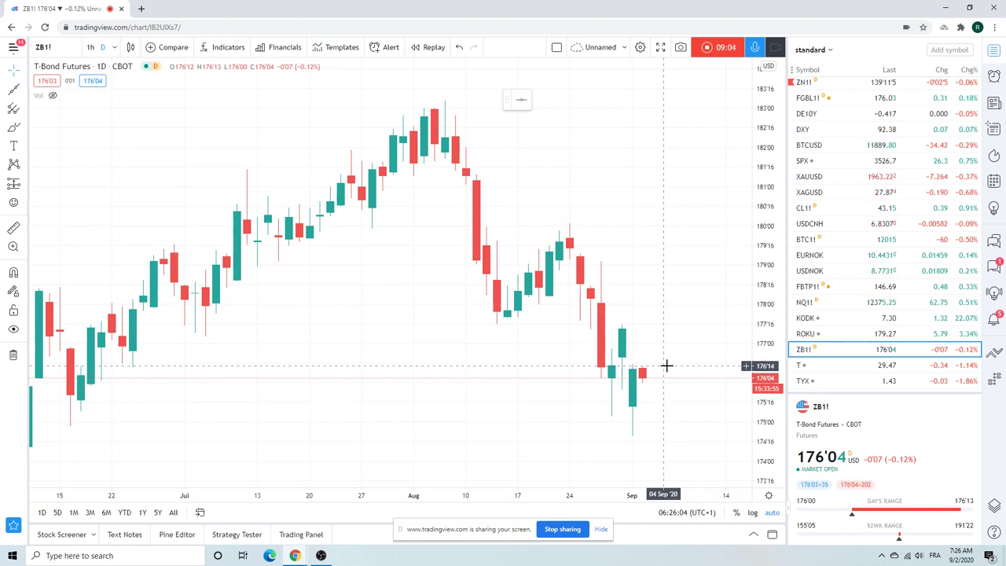
scroll(666, 366, down, 3)
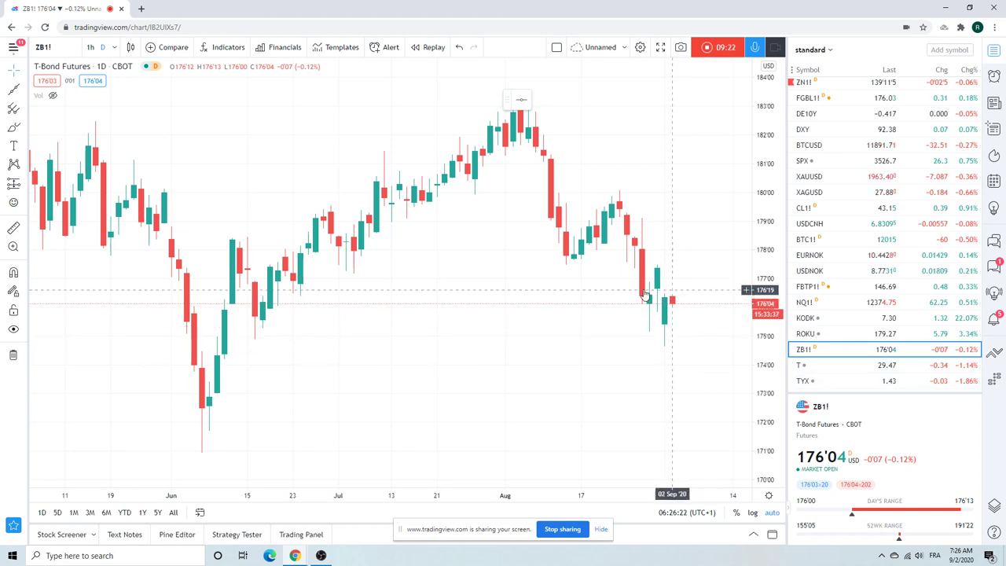
Open the 30-year Treasury yield TYX daily chart and examine its price action against the rising trend line, back to March
click(818, 384)
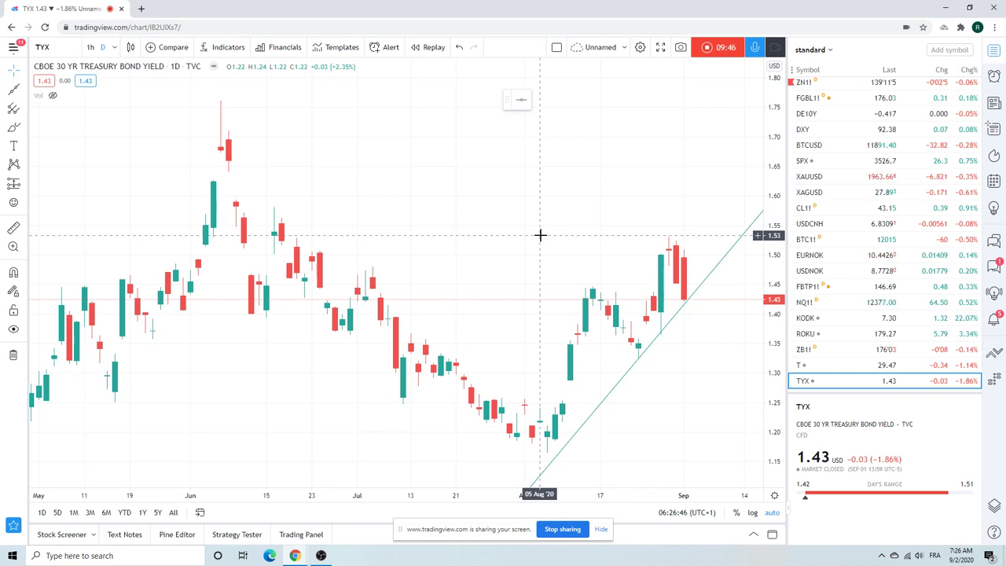
scroll(540, 234, down, 5)
scroll(541, 234, up, 5)
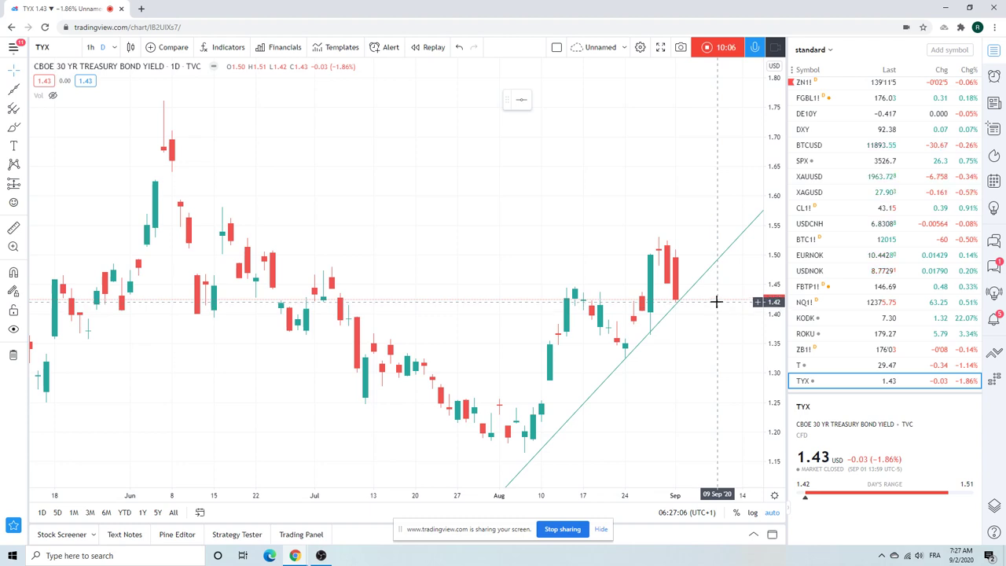
scroll(717, 301, down, 2)
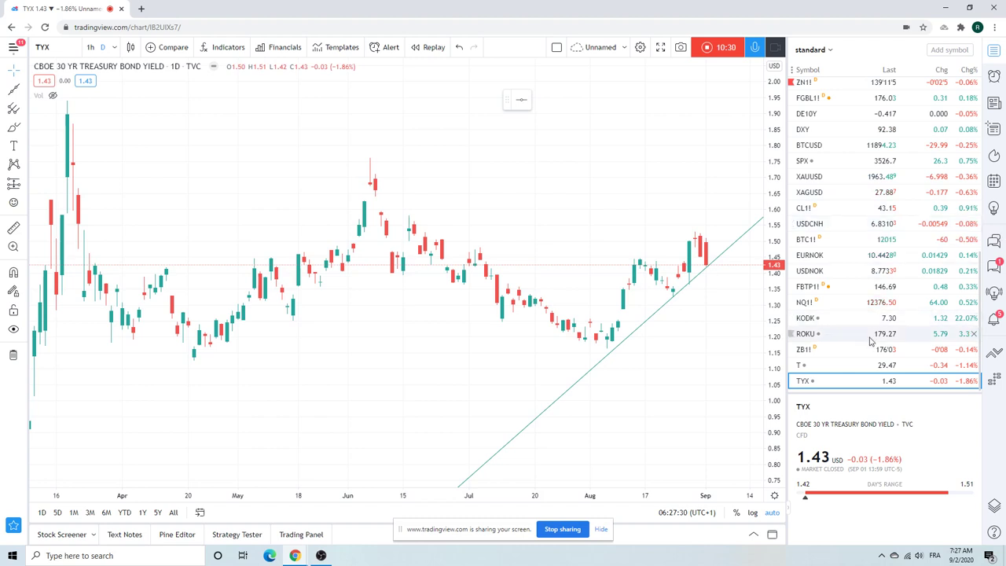
Open the Euro-BTP futures FBTP1! daily chart and examine its candles since late May
scroll(870, 340, up, 1)
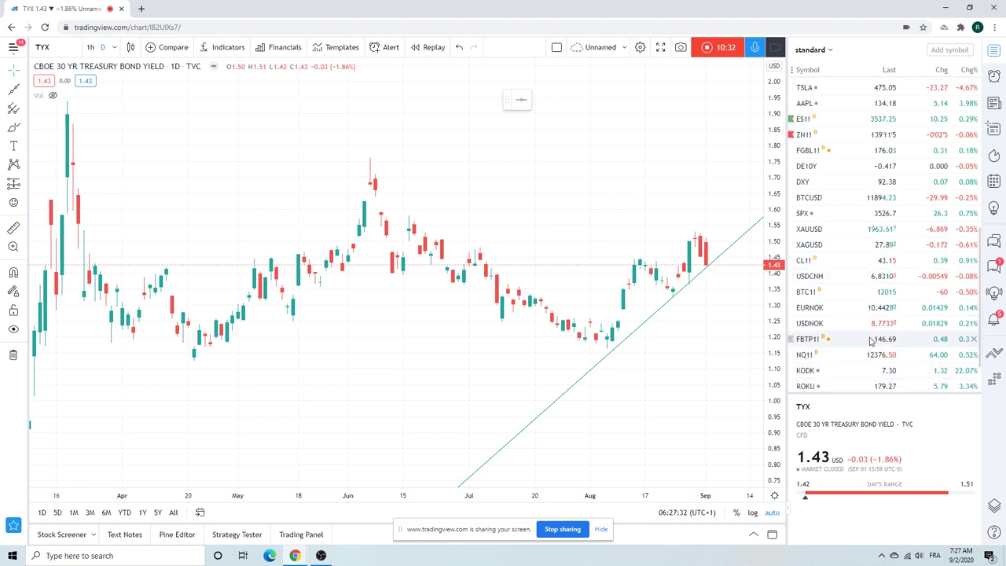
click(821, 343)
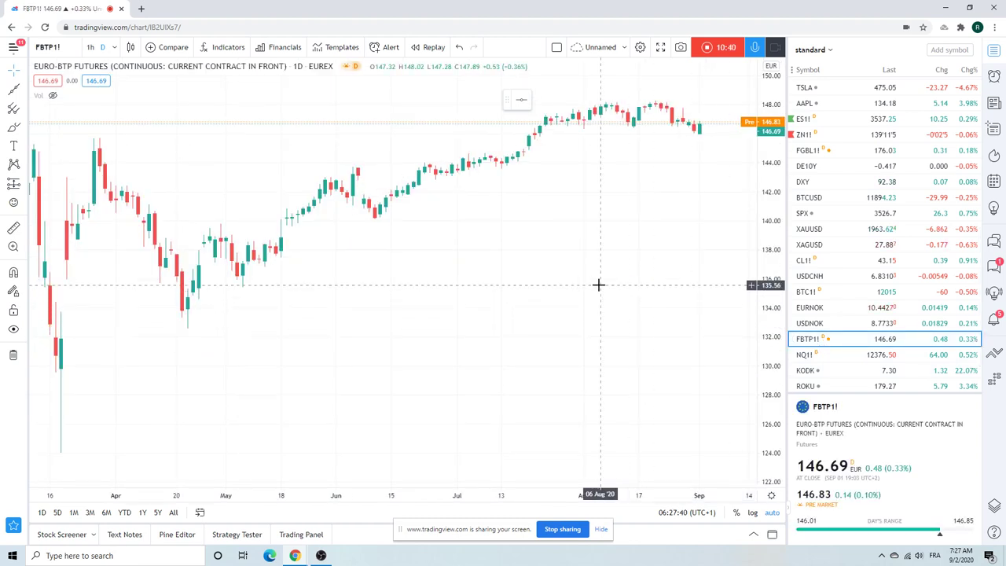
scroll(554, 281, up, 3)
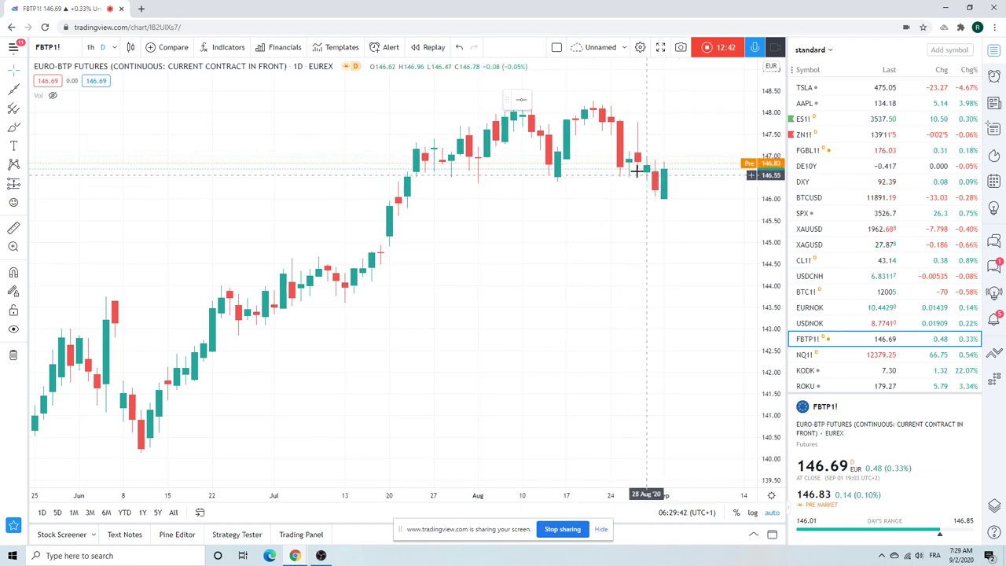
Open the light crude oil futures CL1! daily chart from the watchlist and compare its recent candles with the history since March
scroll(838, 229, up, 5)
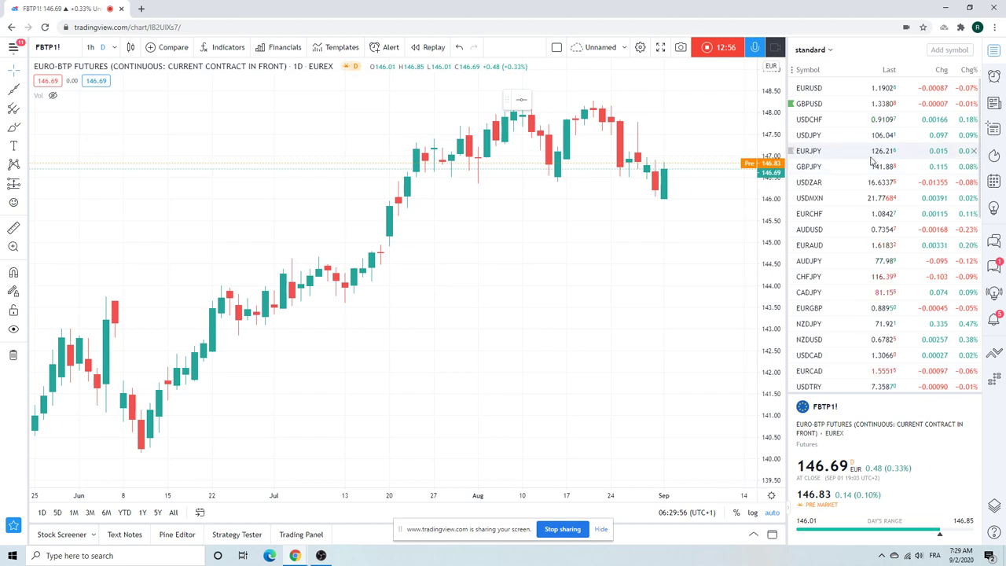
scroll(860, 162, down, 5)
scroll(860, 161, down, 3)
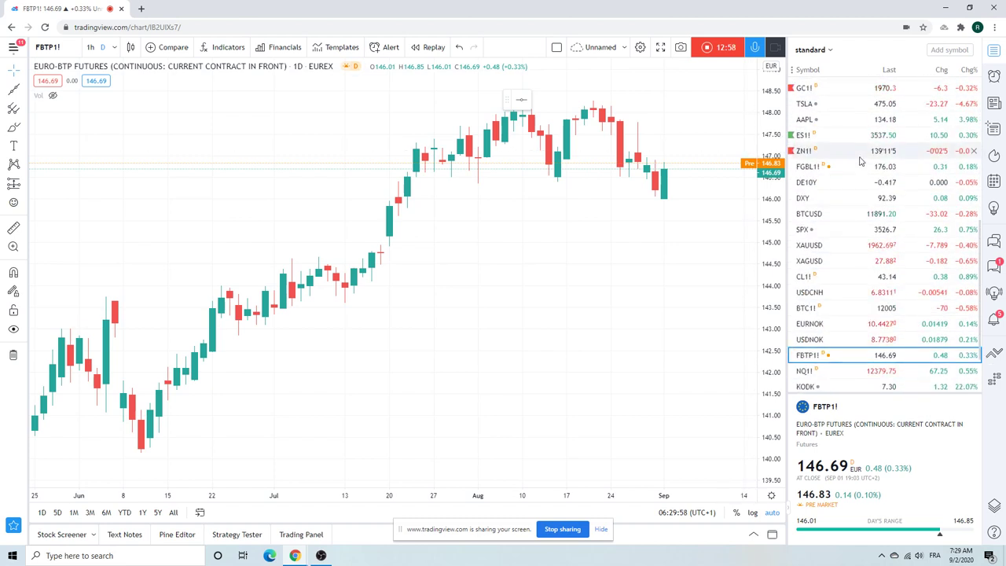
click(818, 277)
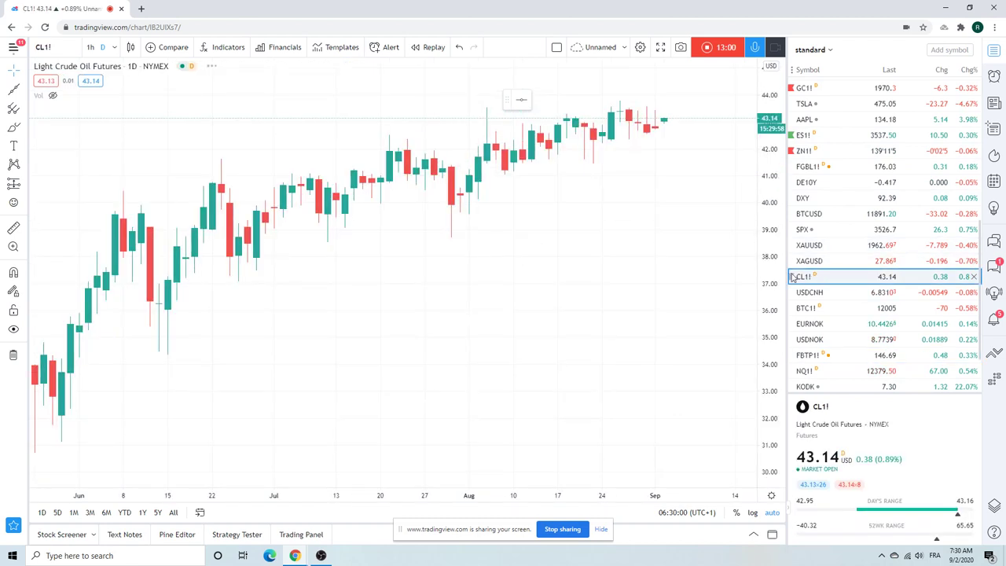
scroll(669, 110, down, 6)
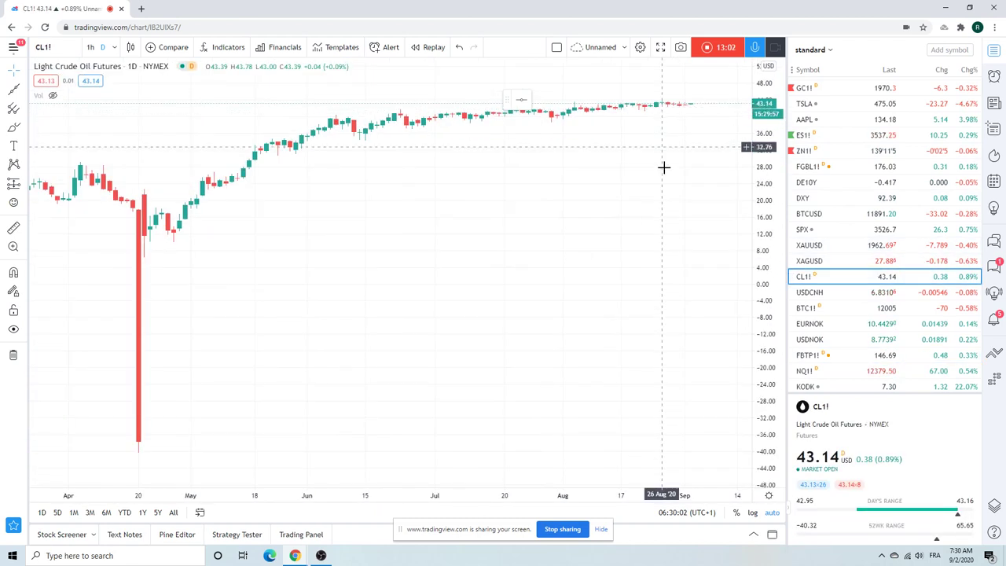
scroll(665, 170, up, 8)
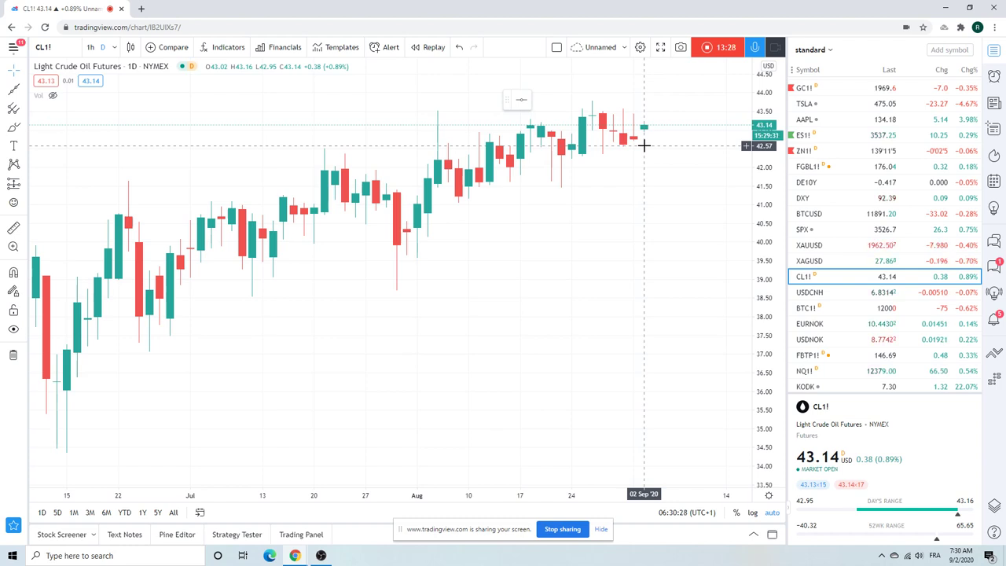
scroll(644, 146, down, 3)
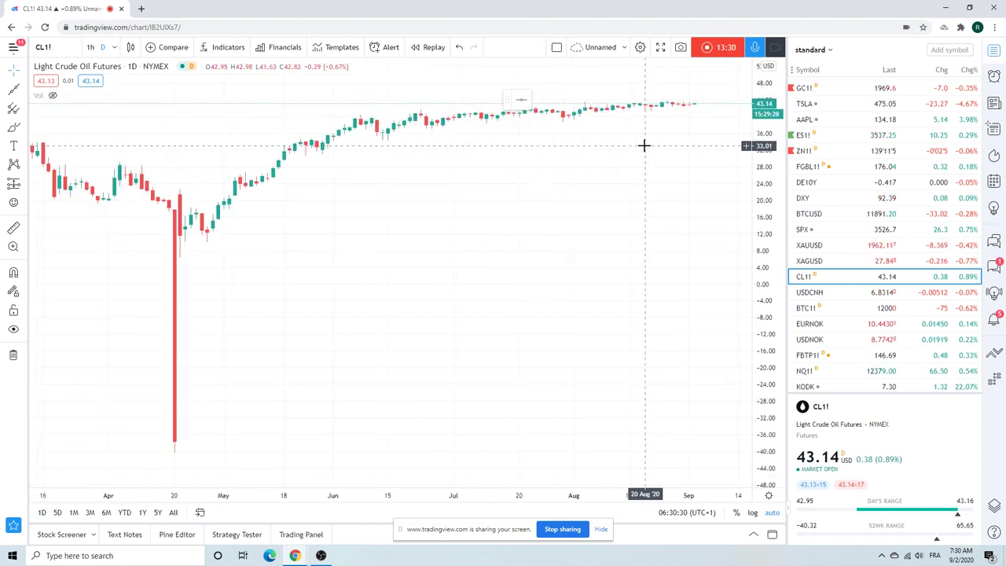
scroll(644, 146, up, 3)
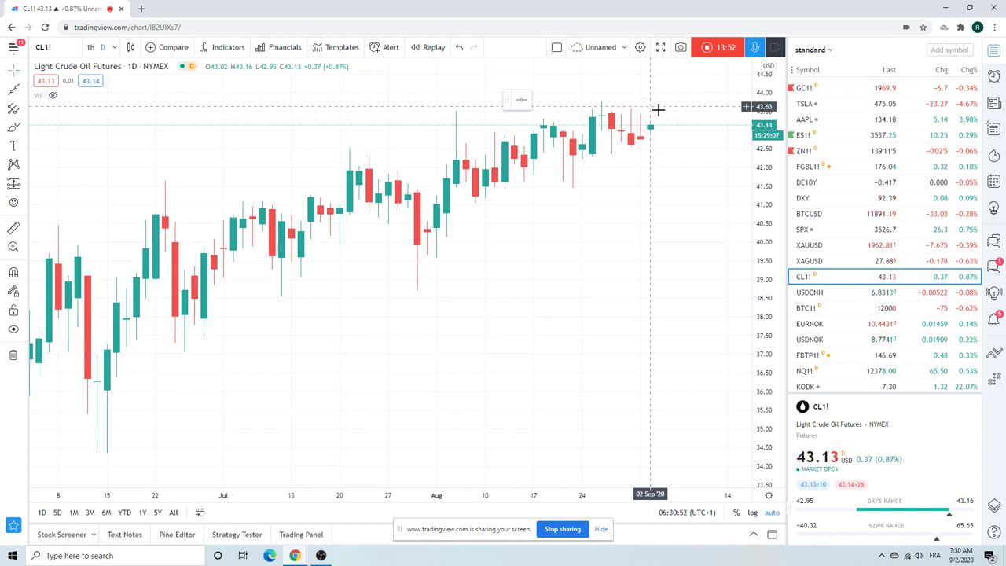
scroll(663, 113, down, 3)
scroll(663, 126, up, 3)
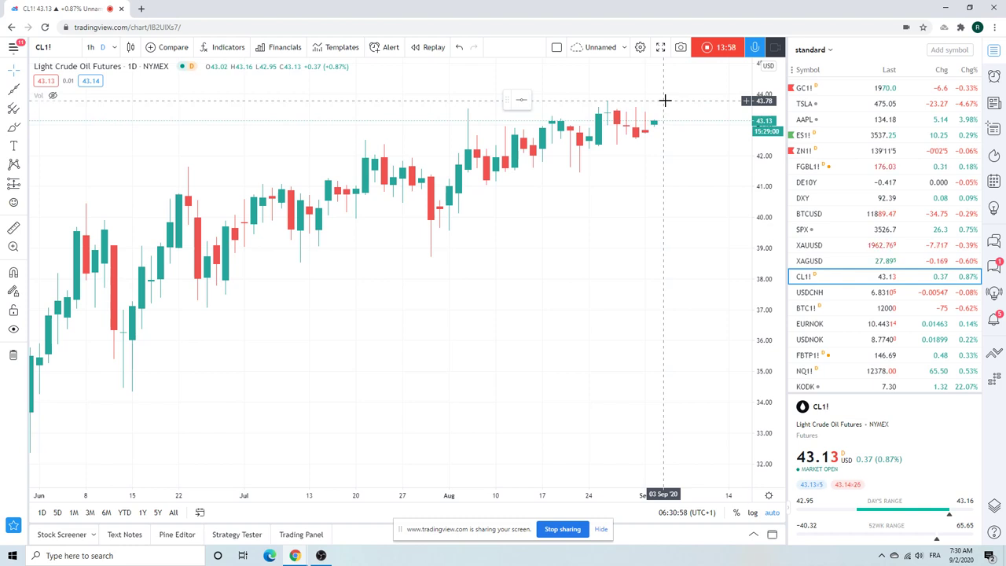
Draw a rising extended line under the CL1! daily lows, from about 33.88 on 15 Jun '20 through about 38.14 on 27 Jul '20
scroll(638, 122, down, 3)
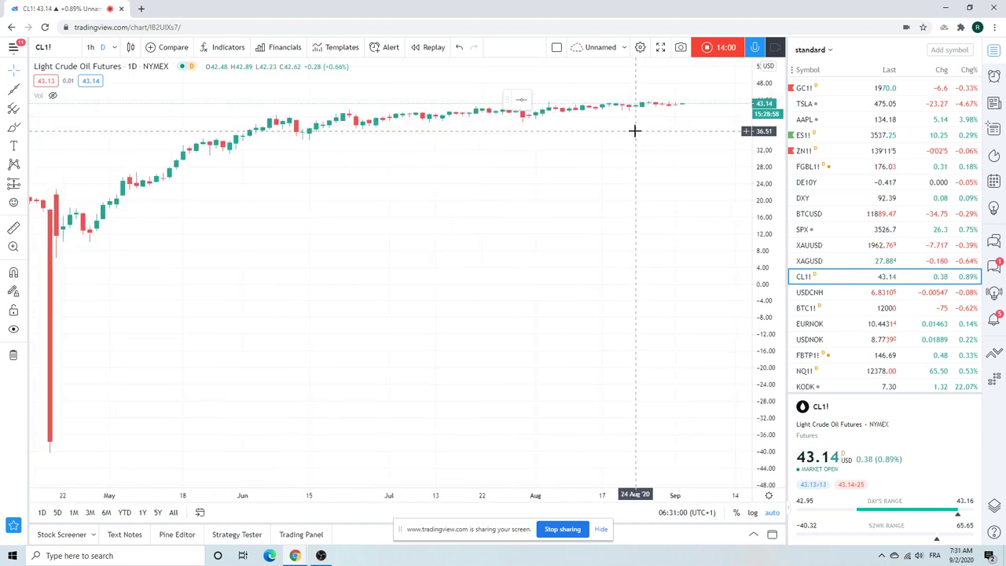
click(26, 92)
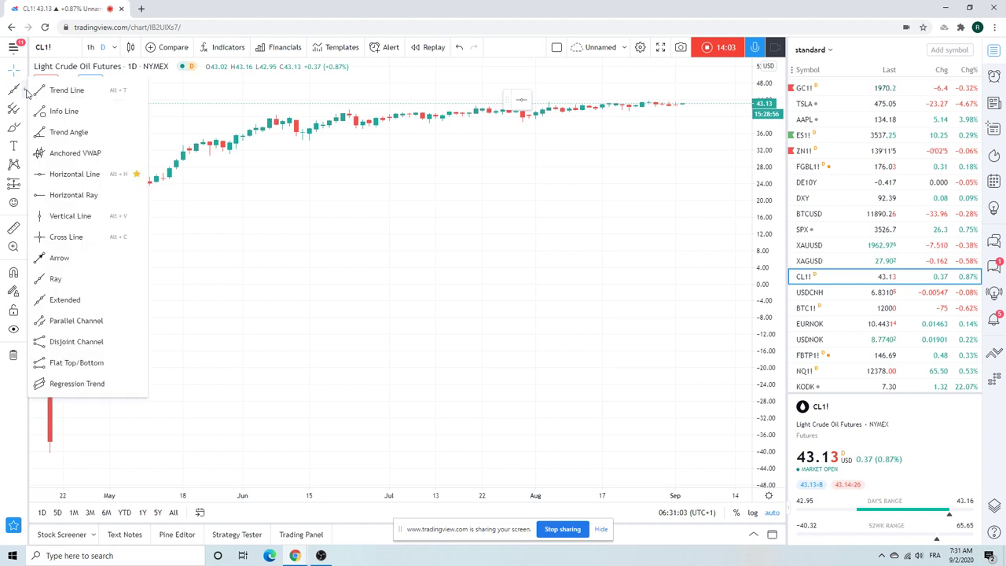
click(125, 295)
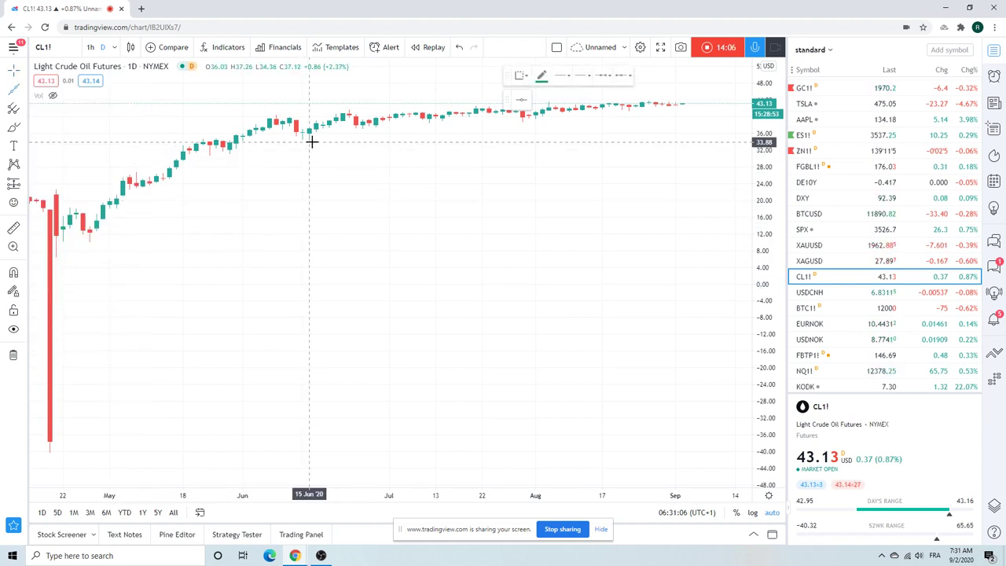
click(310, 141)
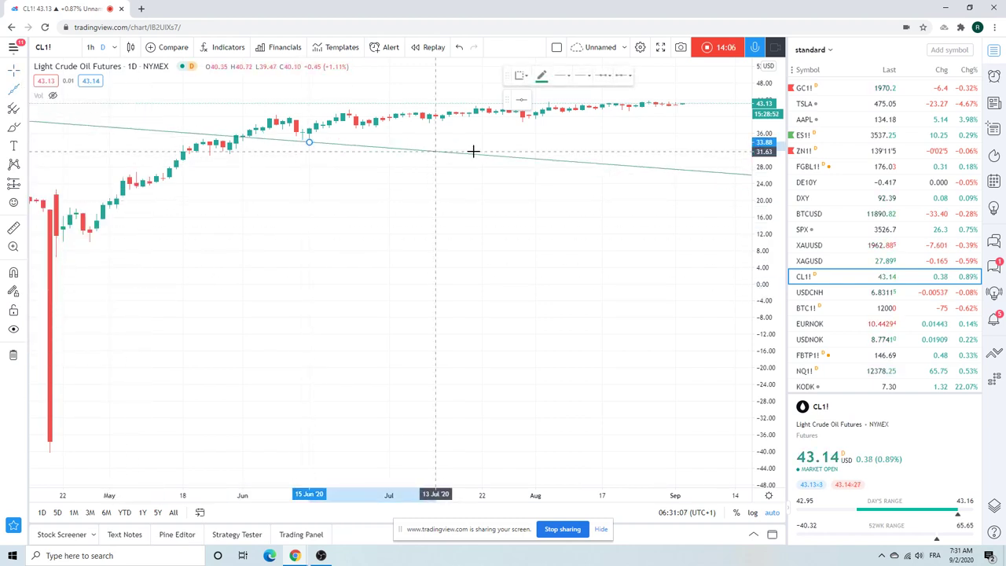
click(503, 125)
scroll(543, 265, up, 3)
scroll(543, 265, down, 2)
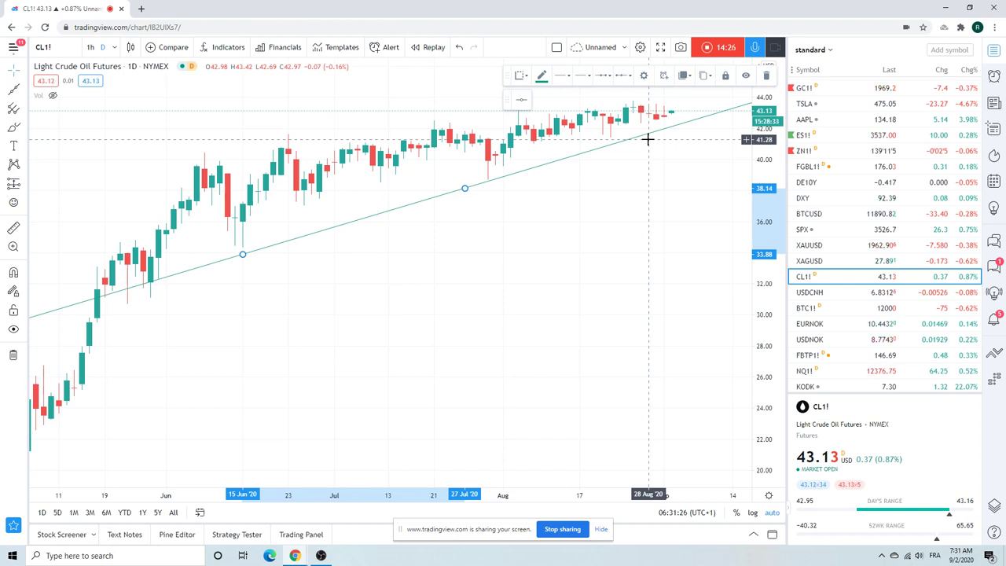
click(663, 182)
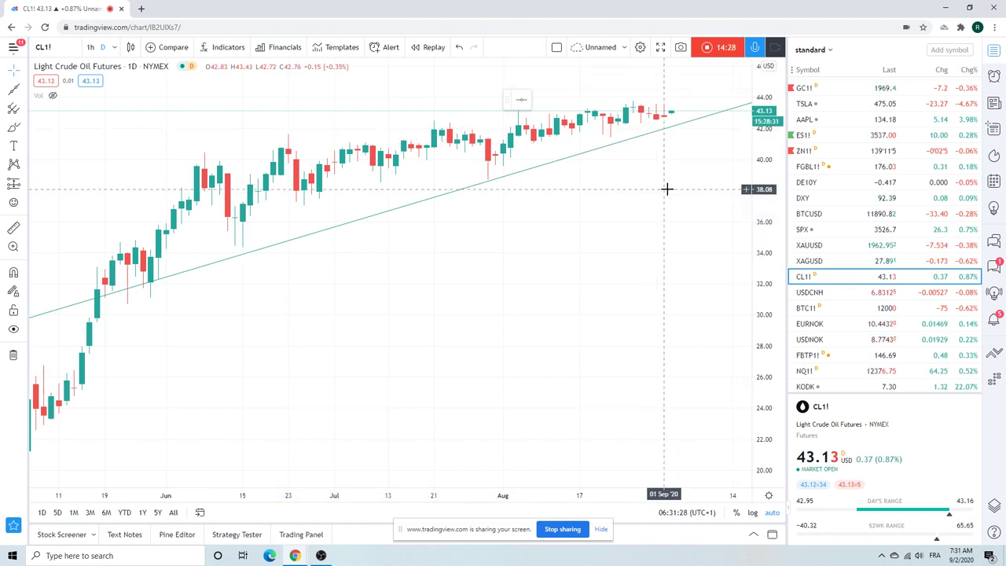